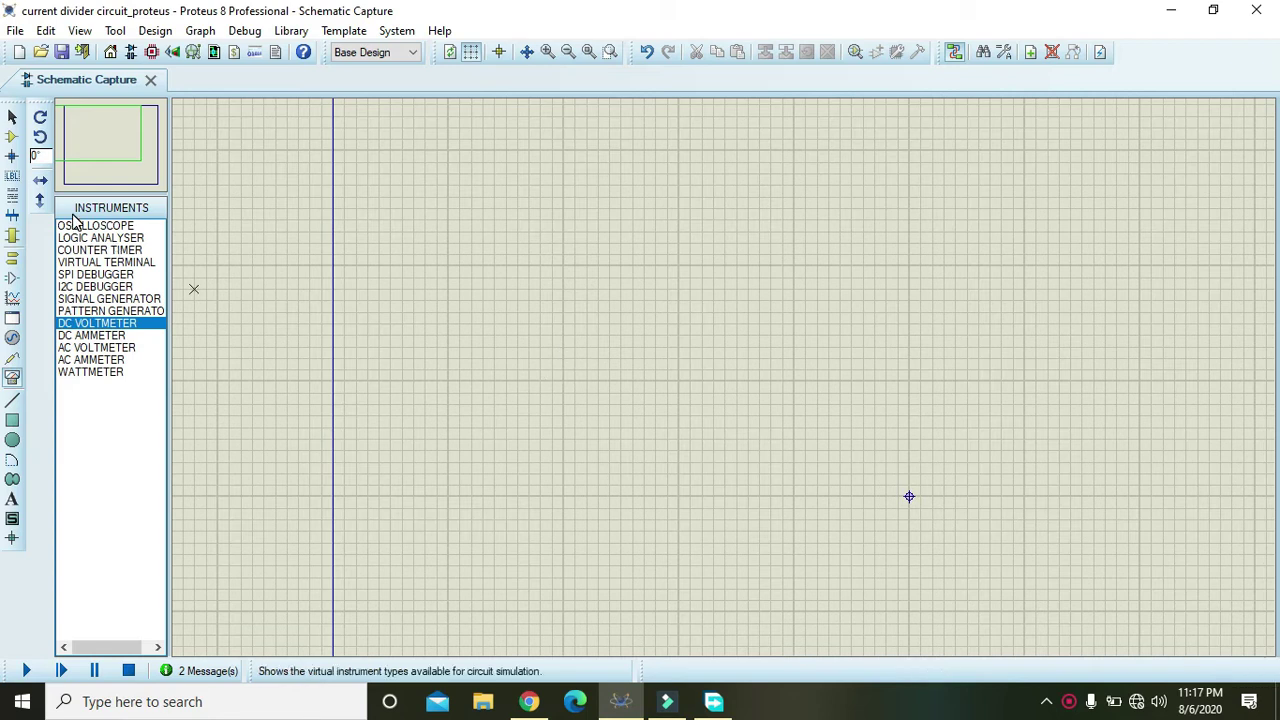
Step: Open the generator list and select the DC generator type
{"action": "left_click", "coordinate": [12, 337]}
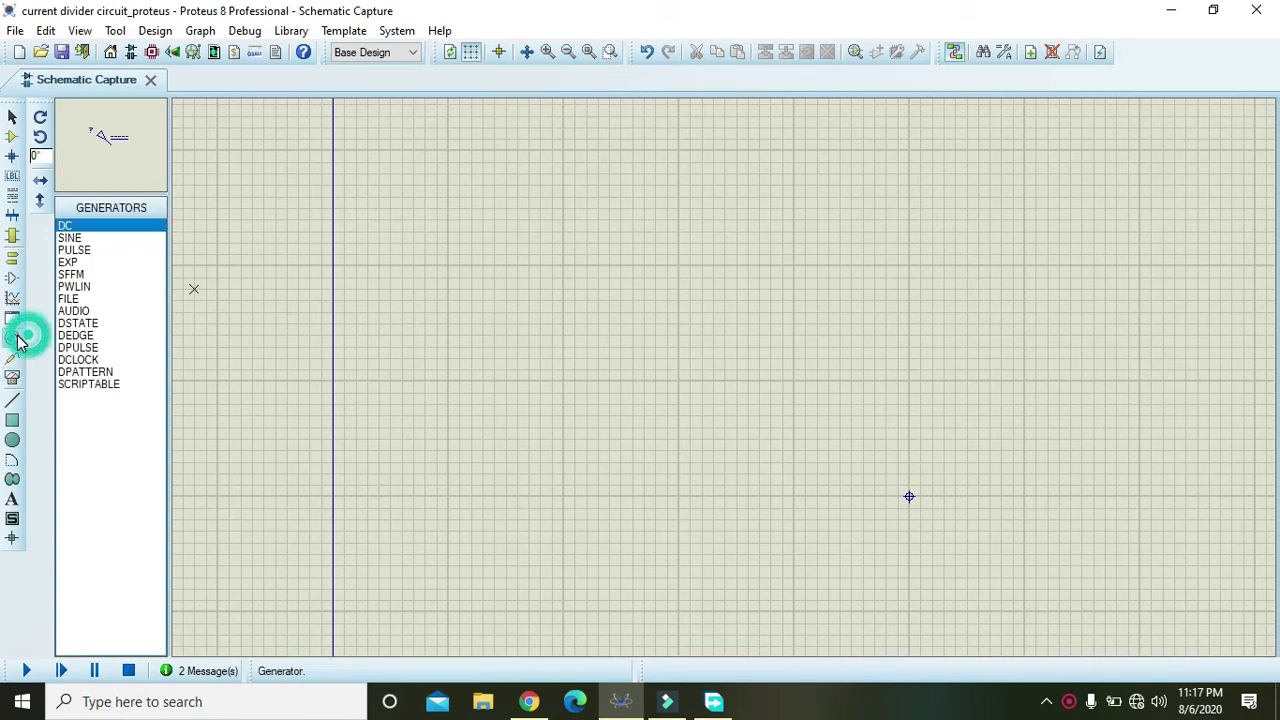
{"action": "left_click", "coordinate": [89, 229]}
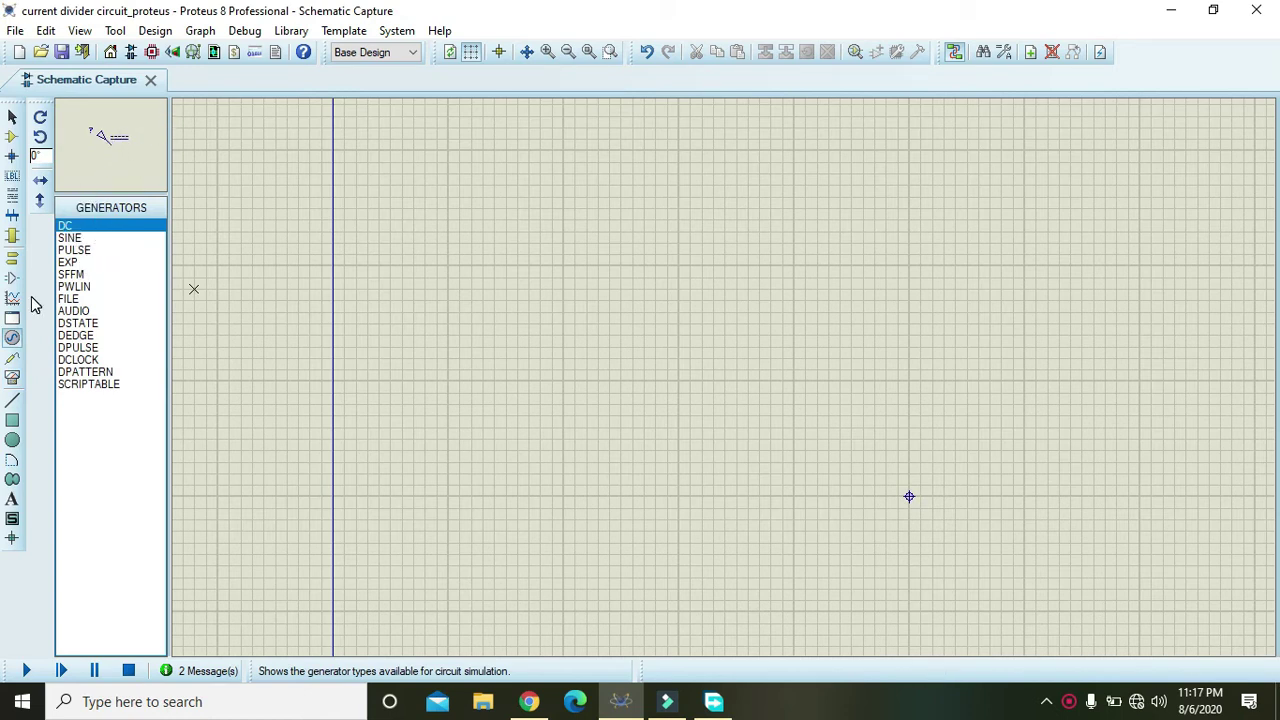
Step: Search 'battery', add the CELL part and place it on the sheet as BAT1
{"action": "left_click", "coordinate": [13, 137]}
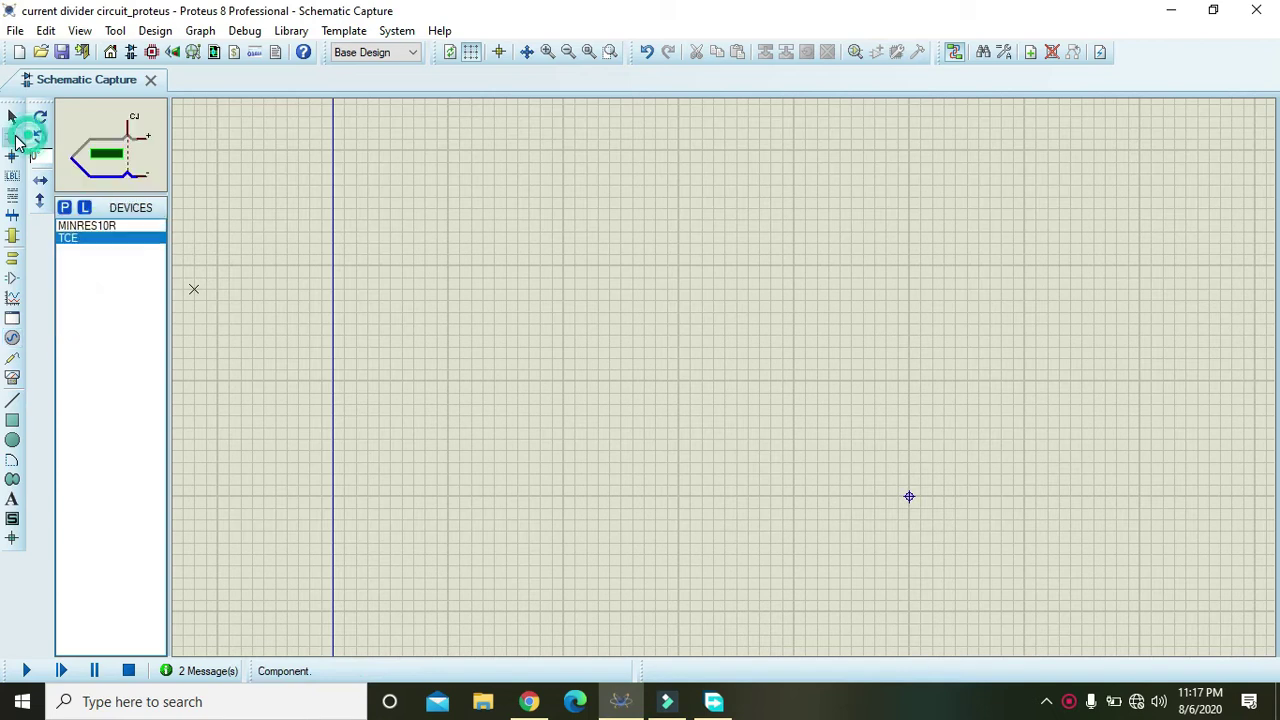
{"action": "left_click", "coordinate": [65, 208]}
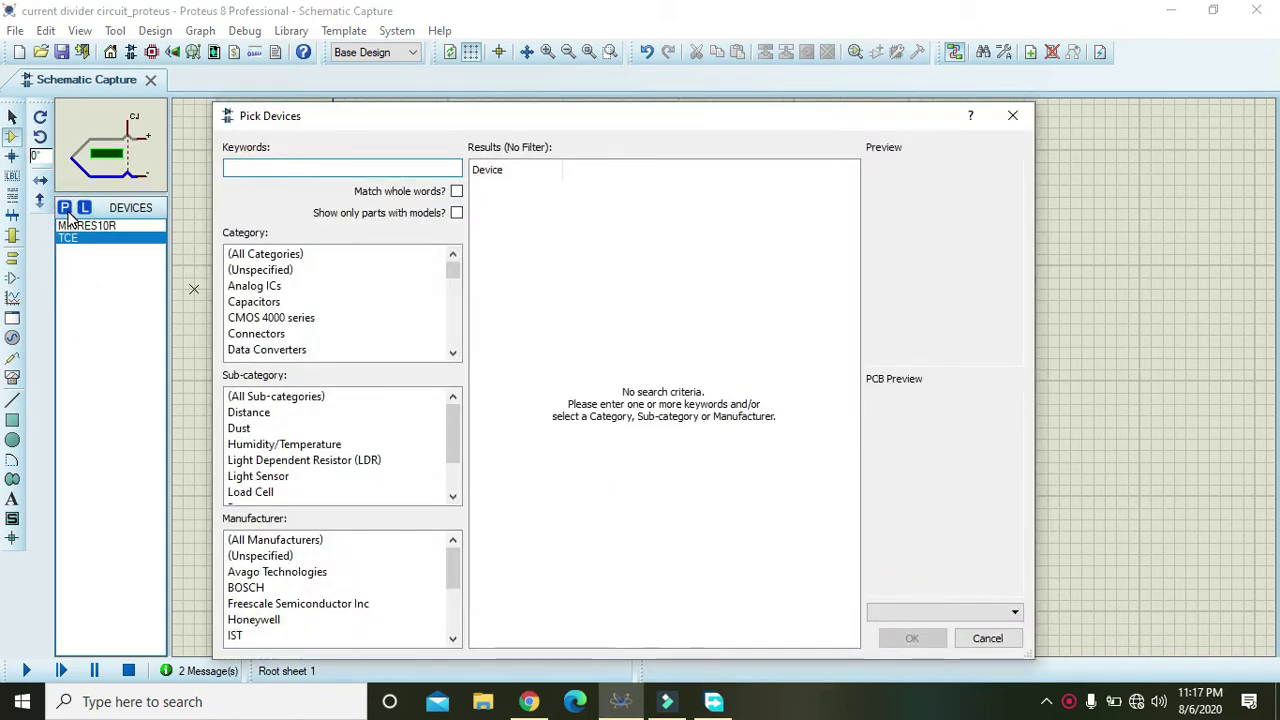
{"action": "type", "text": "batter"}
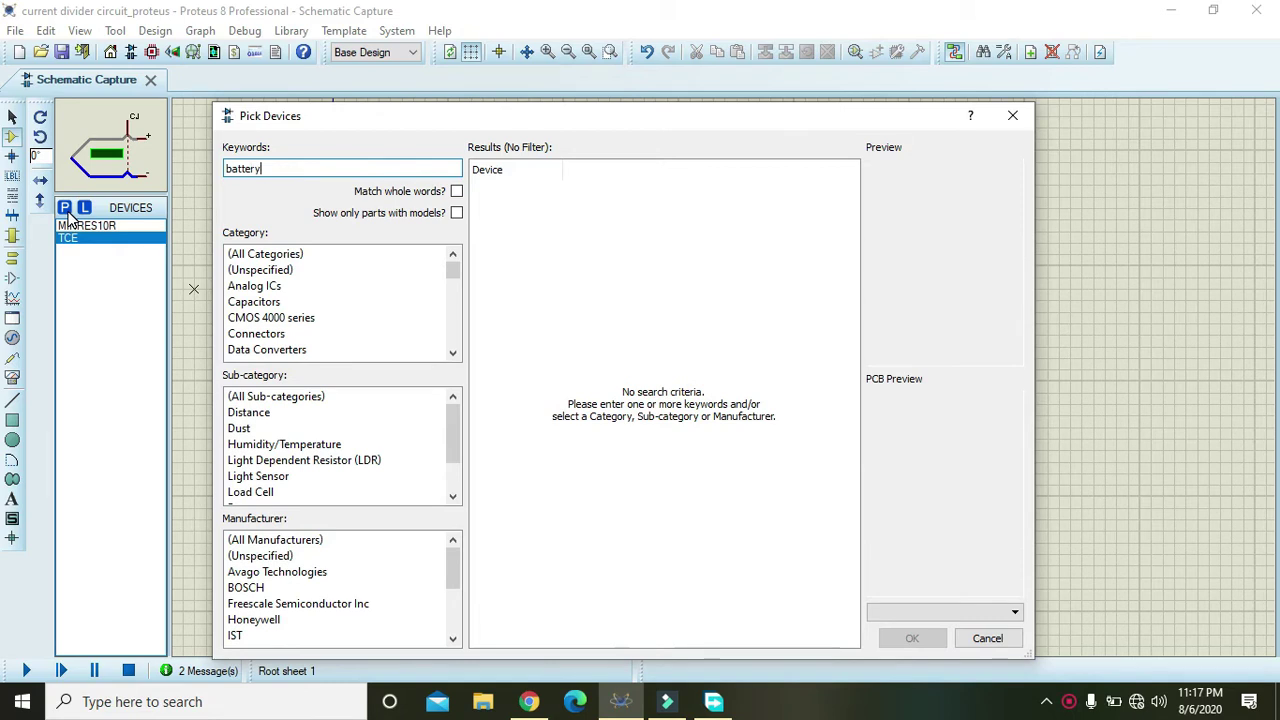
{"action": "type", "text": "y"}
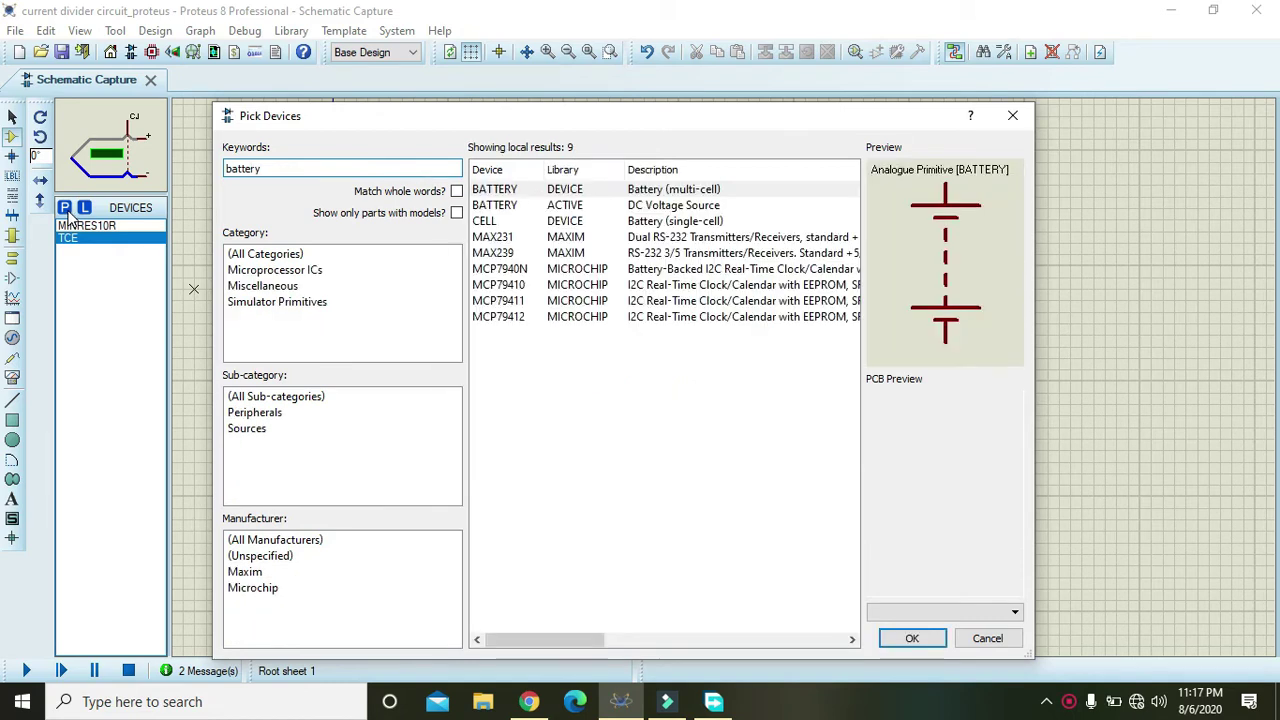
{"action": "left_click", "coordinate": [572, 224]}
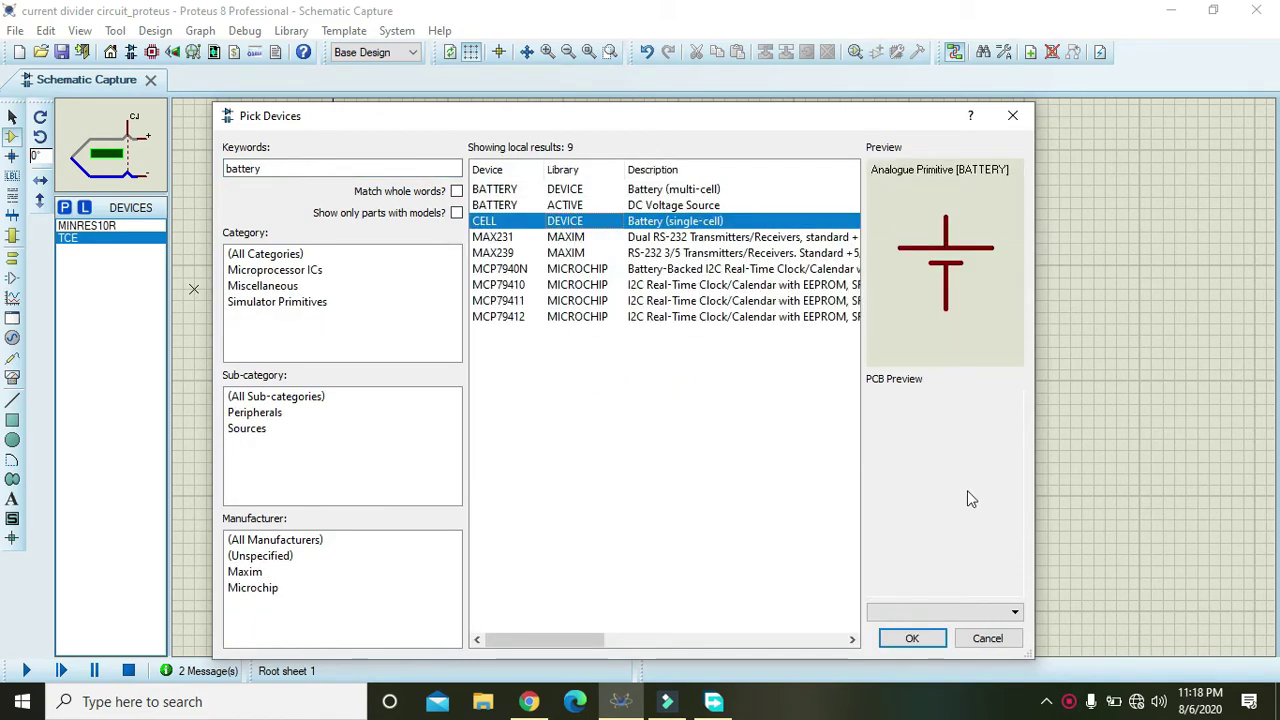
{"action": "left_click", "coordinate": [908, 639]}
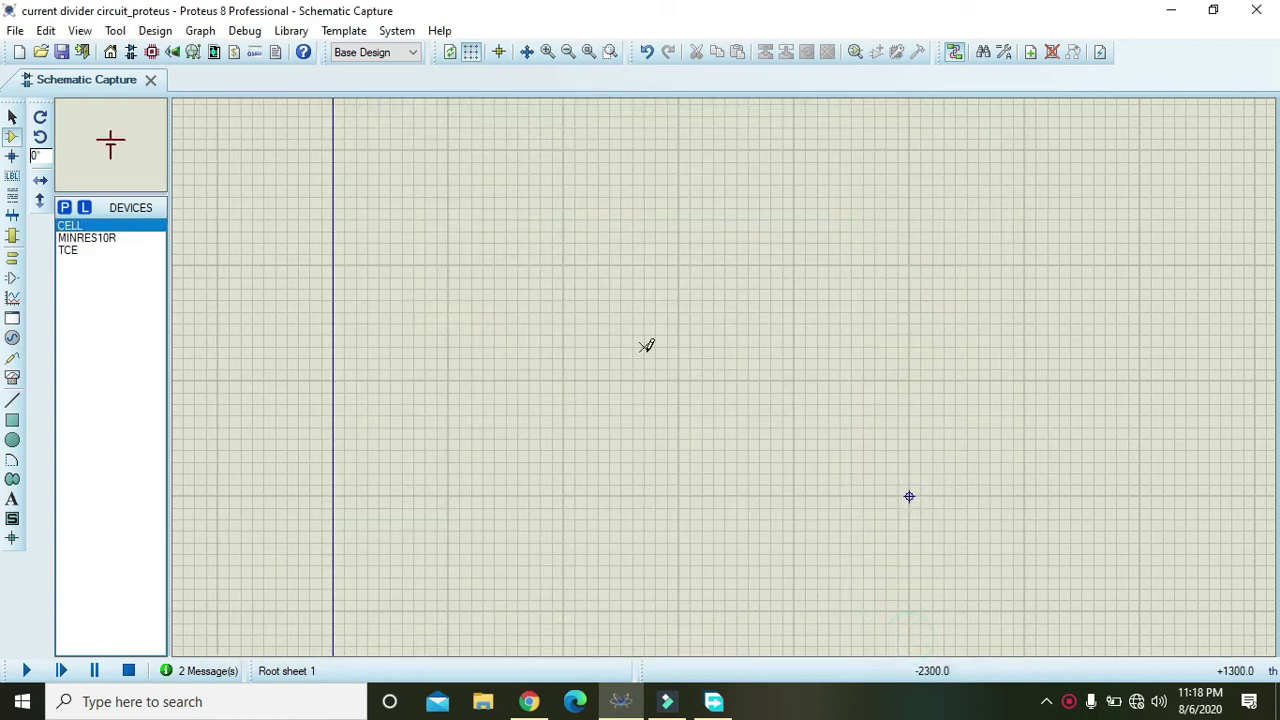
{"action": "left_click", "coordinate": [584, 390]}
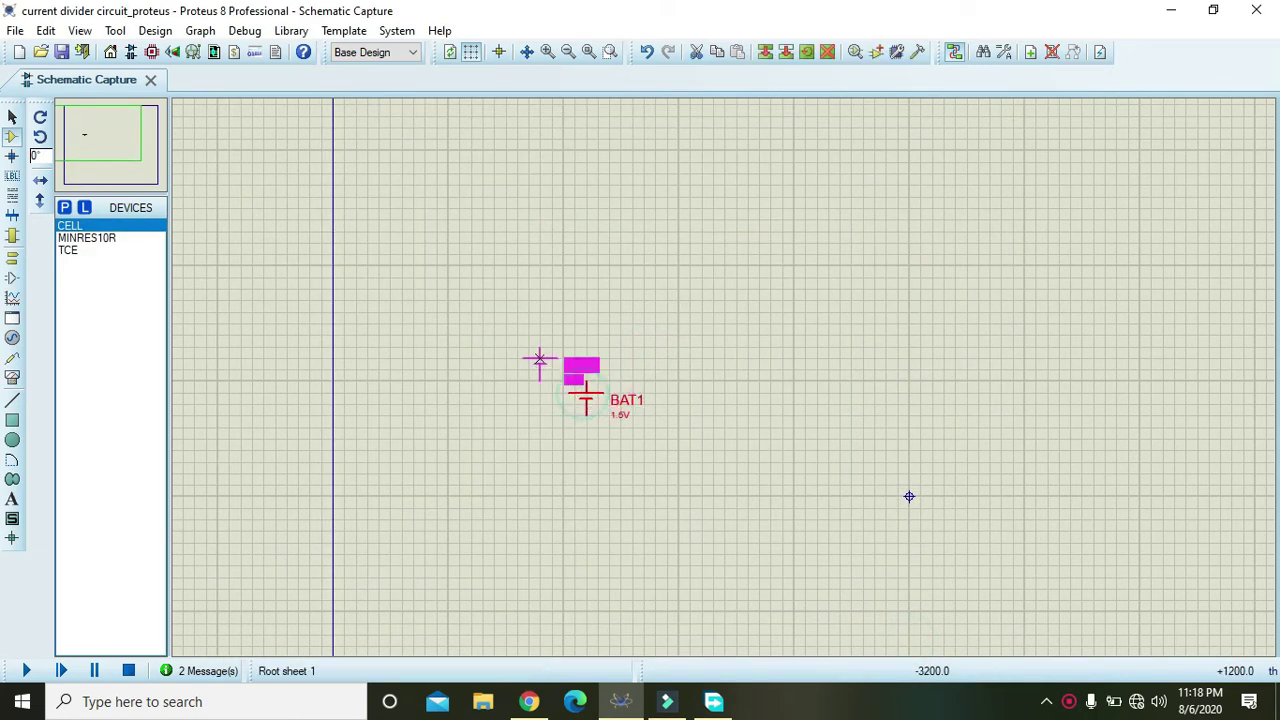
{"action": "left_click", "coordinate": [540, 52]}
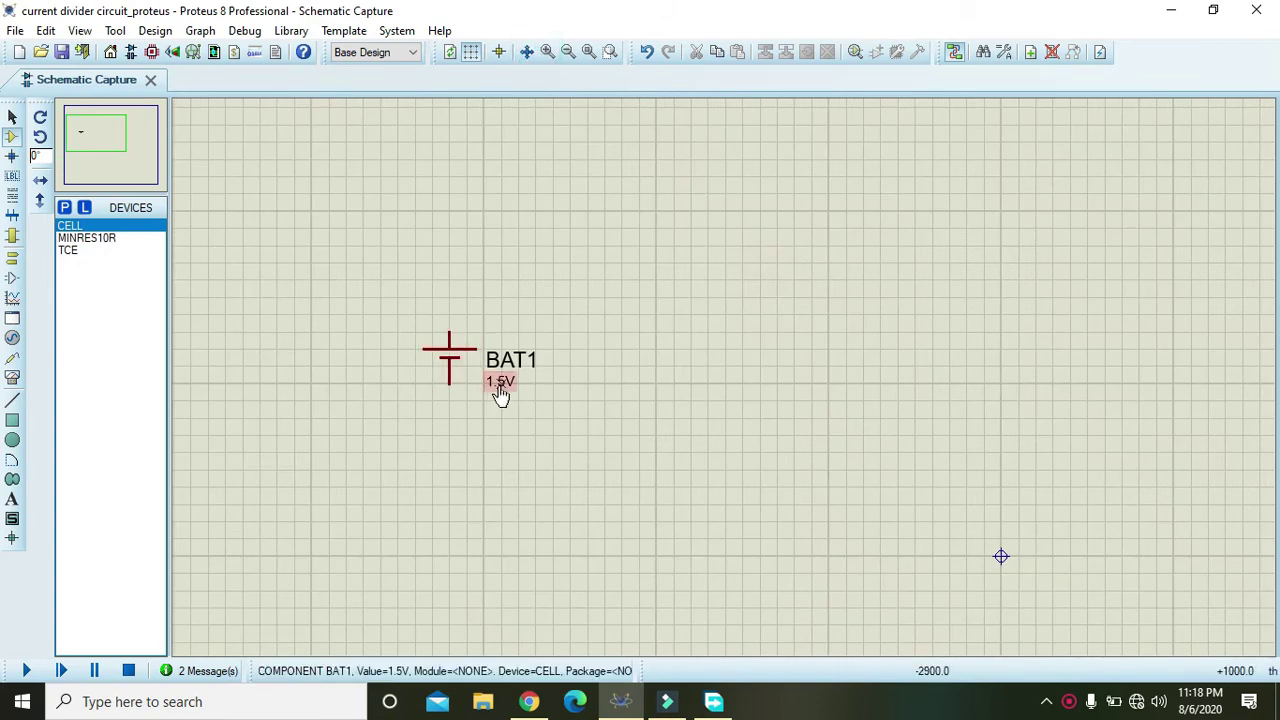
Step: Change BAT1's voltage from 1.5V to 6V
{"action": "double_click", "coordinate": [449, 358]}
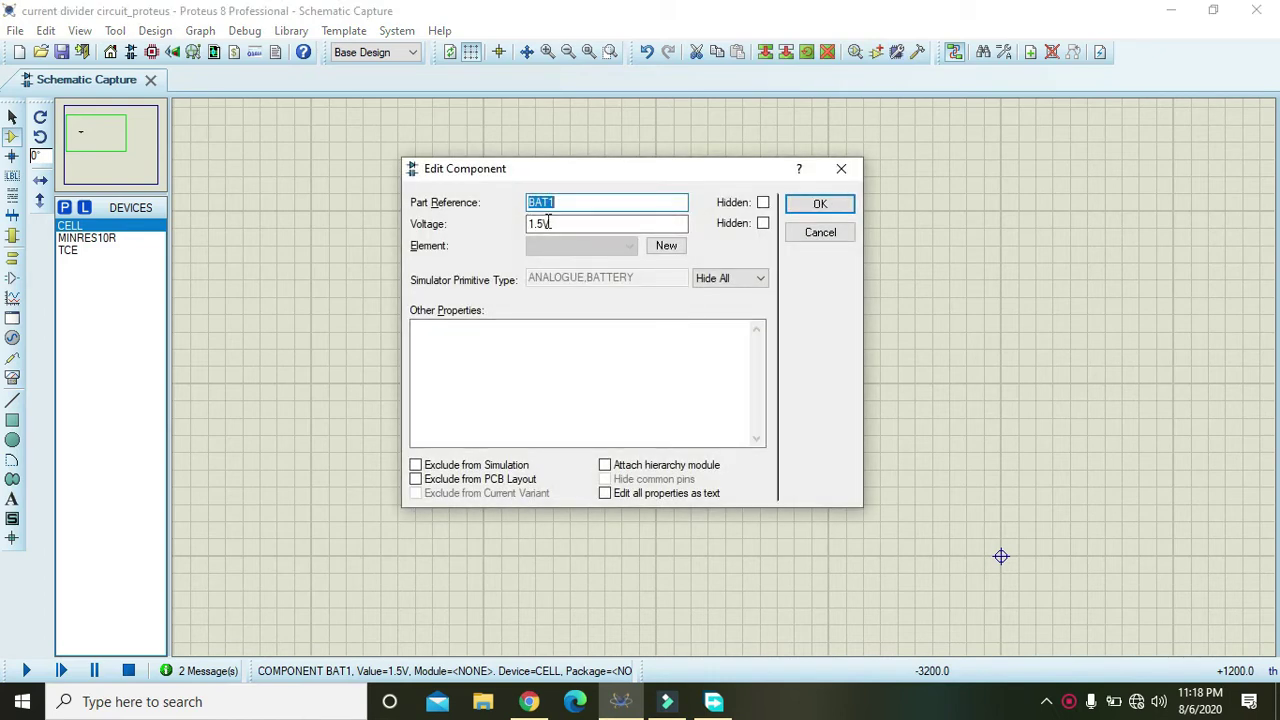
{"action": "double_click", "coordinate": [543, 222]}
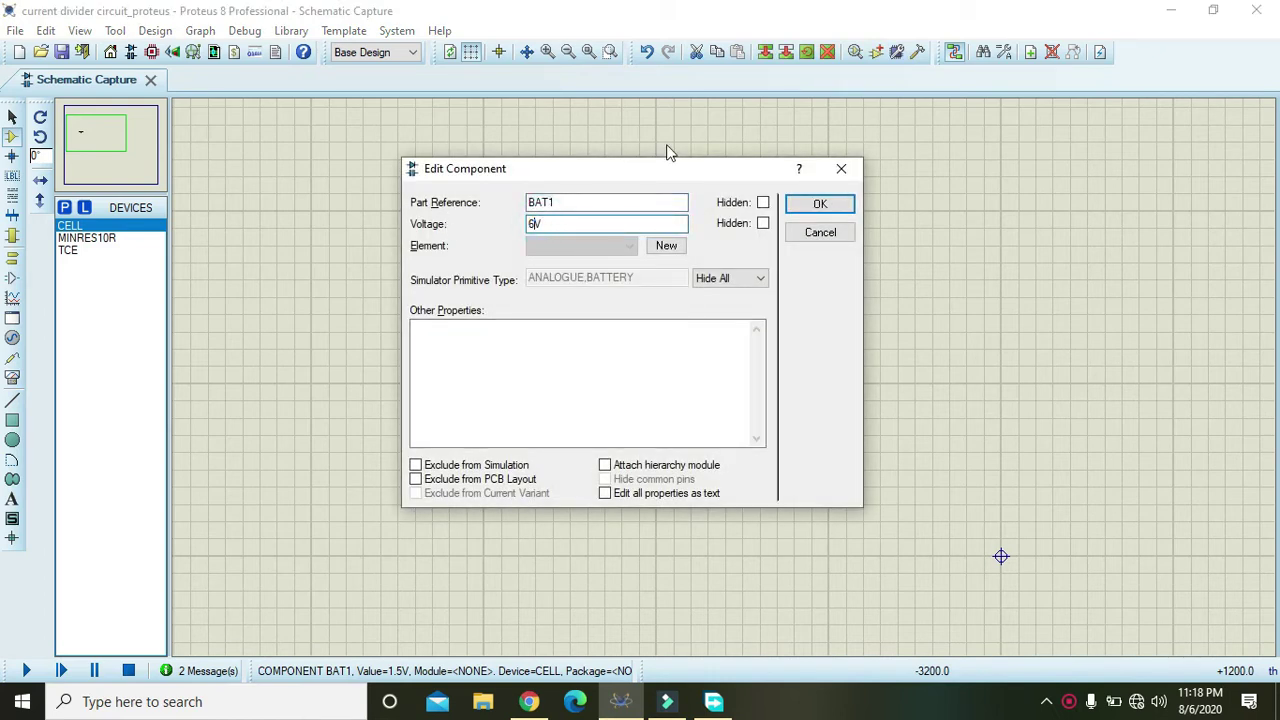
{"action": "left_click", "coordinate": [818, 203]}
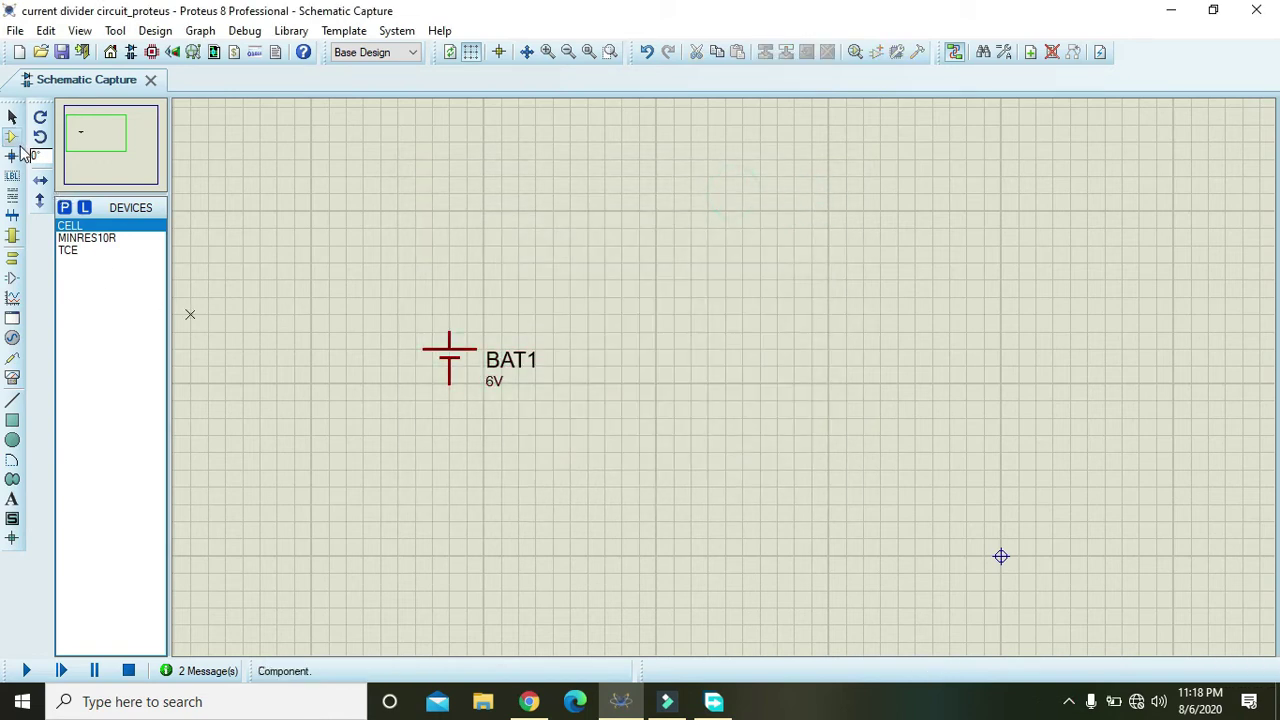
Step: Place a MINRES10R 10R resistor as R1 and wire its left end to BAT1's top terminal
{"action": "left_click", "coordinate": [64, 208]}
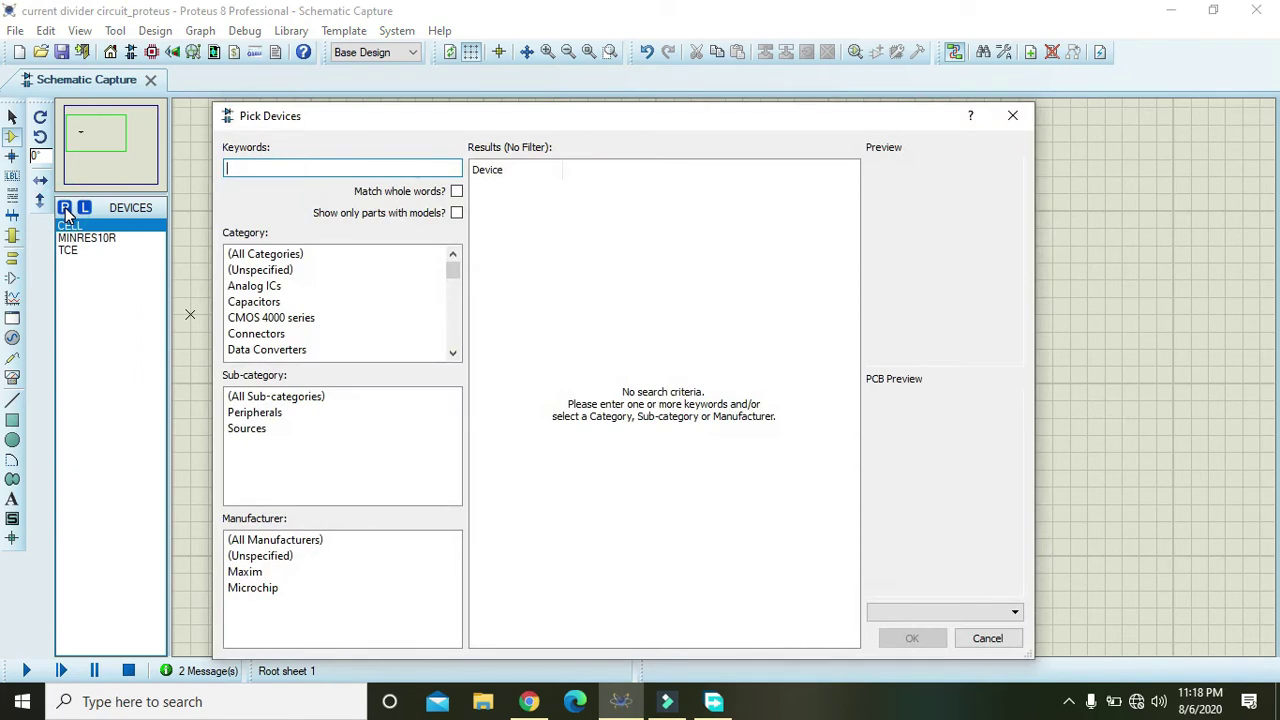
{"action": "type", "text": "10"}
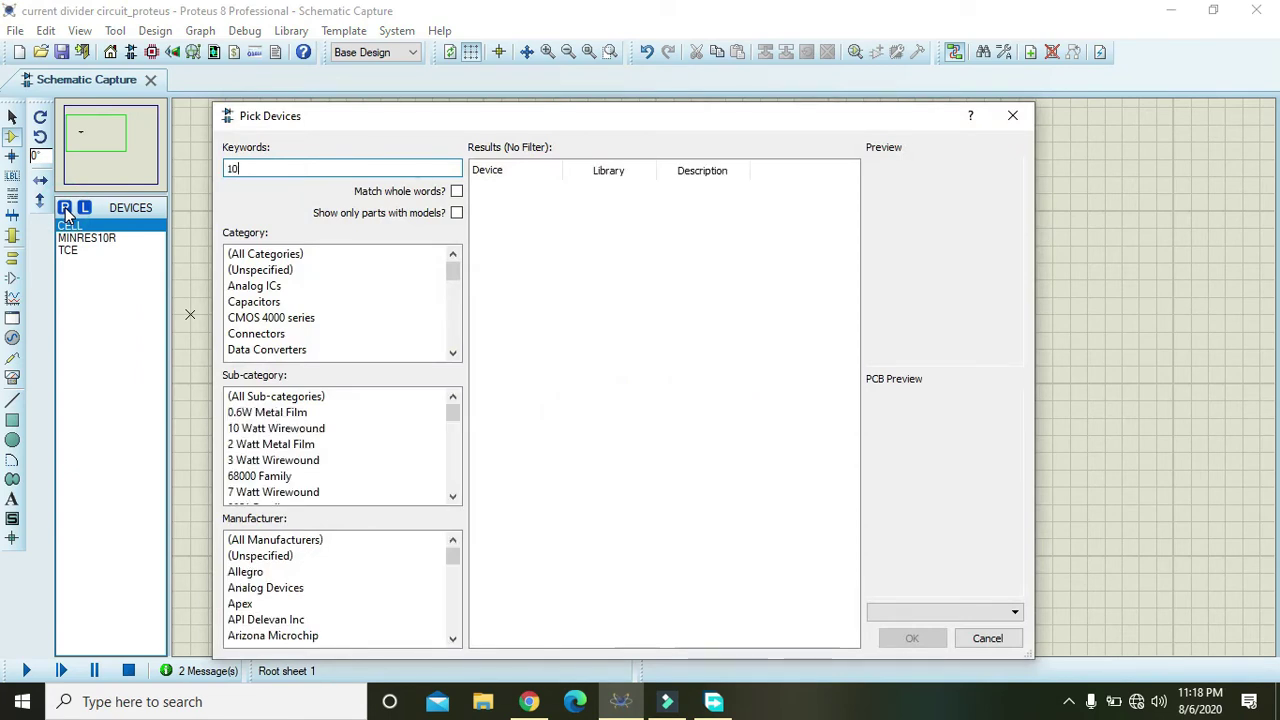
{"action": "type", "text": "R"}
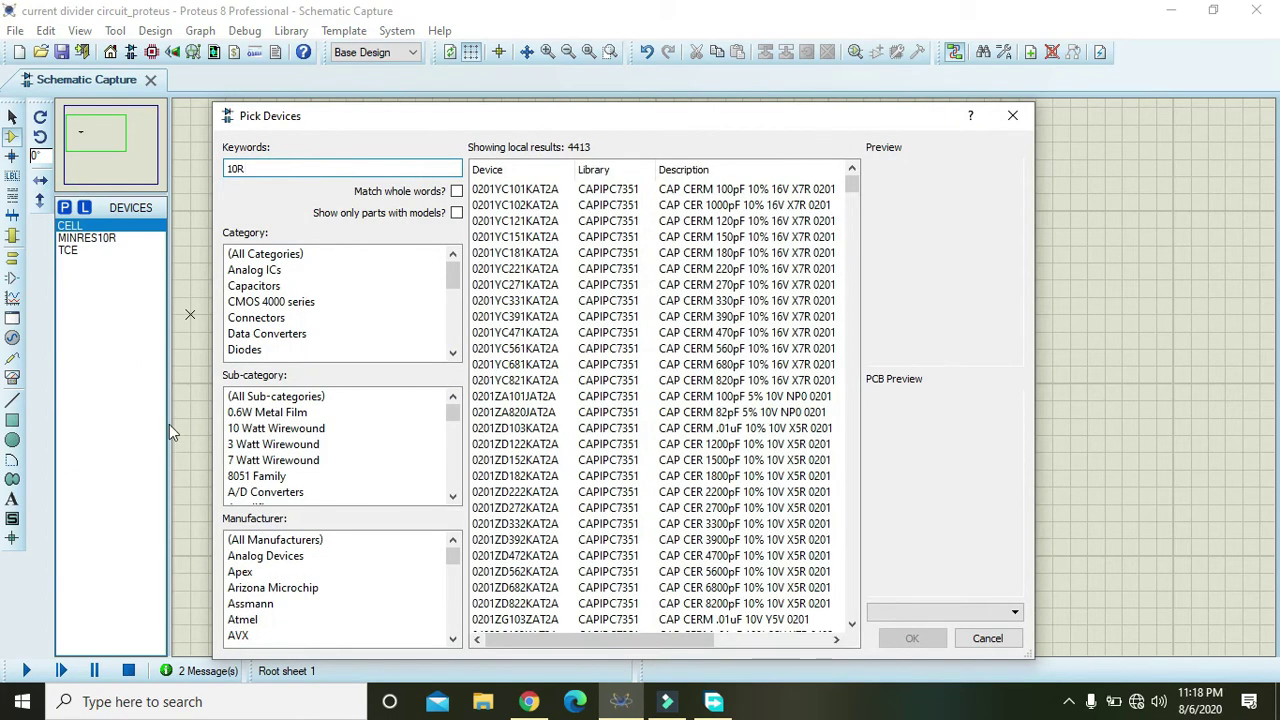
{"action": "left_click", "coordinate": [268, 412]}
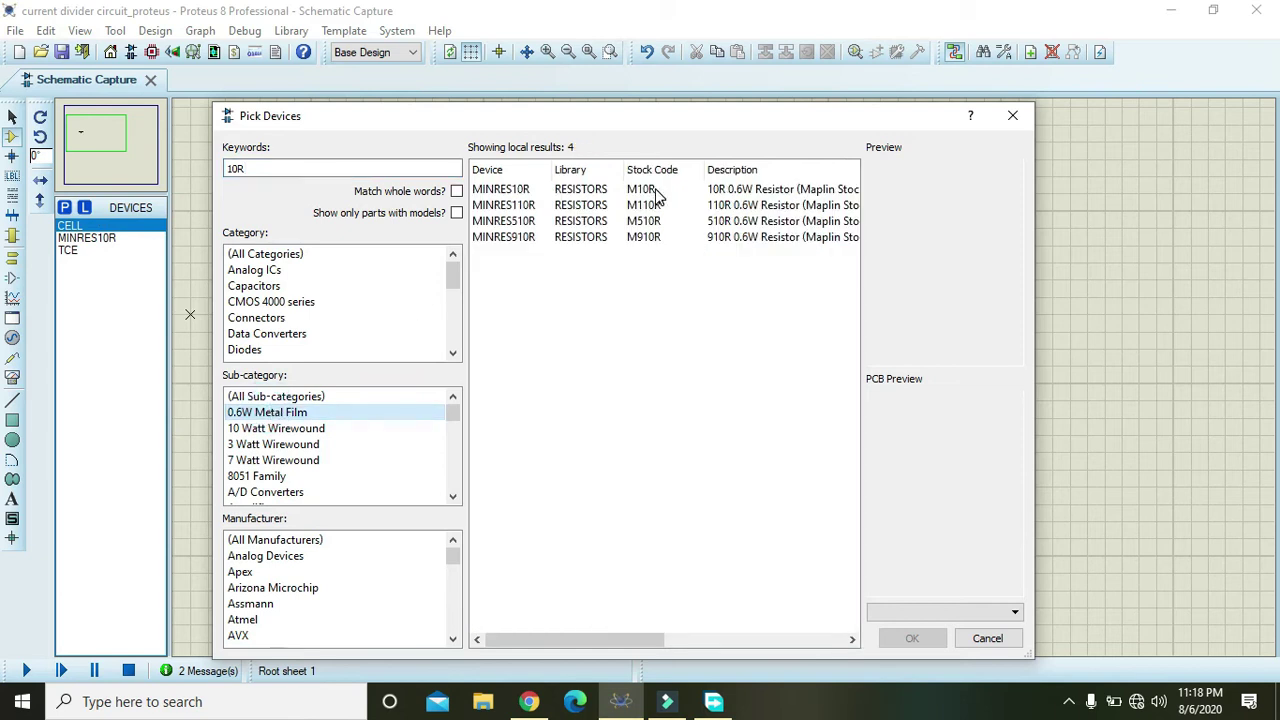
{"action": "left_click", "coordinate": [656, 190]}
{"action": "left_click", "coordinate": [912, 638]}
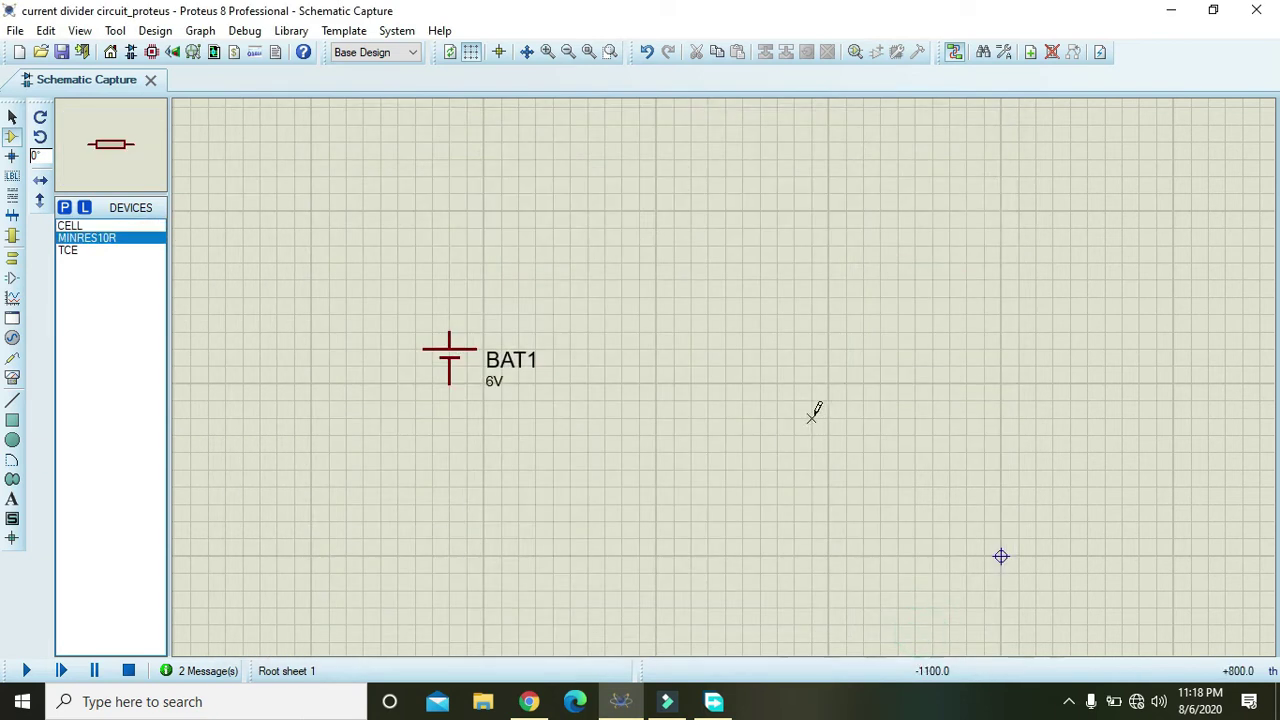
{"action": "left_click", "coordinate": [729, 366]}
{"action": "left_click", "coordinate": [679, 305]}
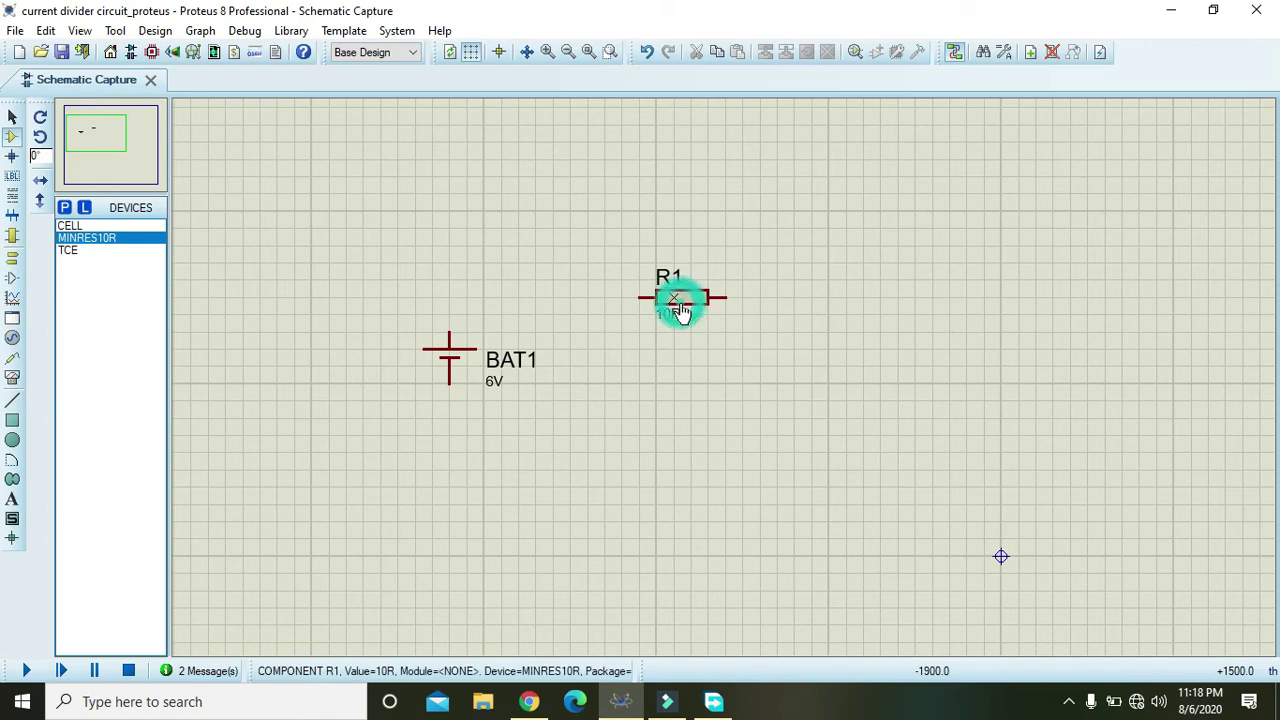
{"action": "left_click", "coordinate": [640, 296]}
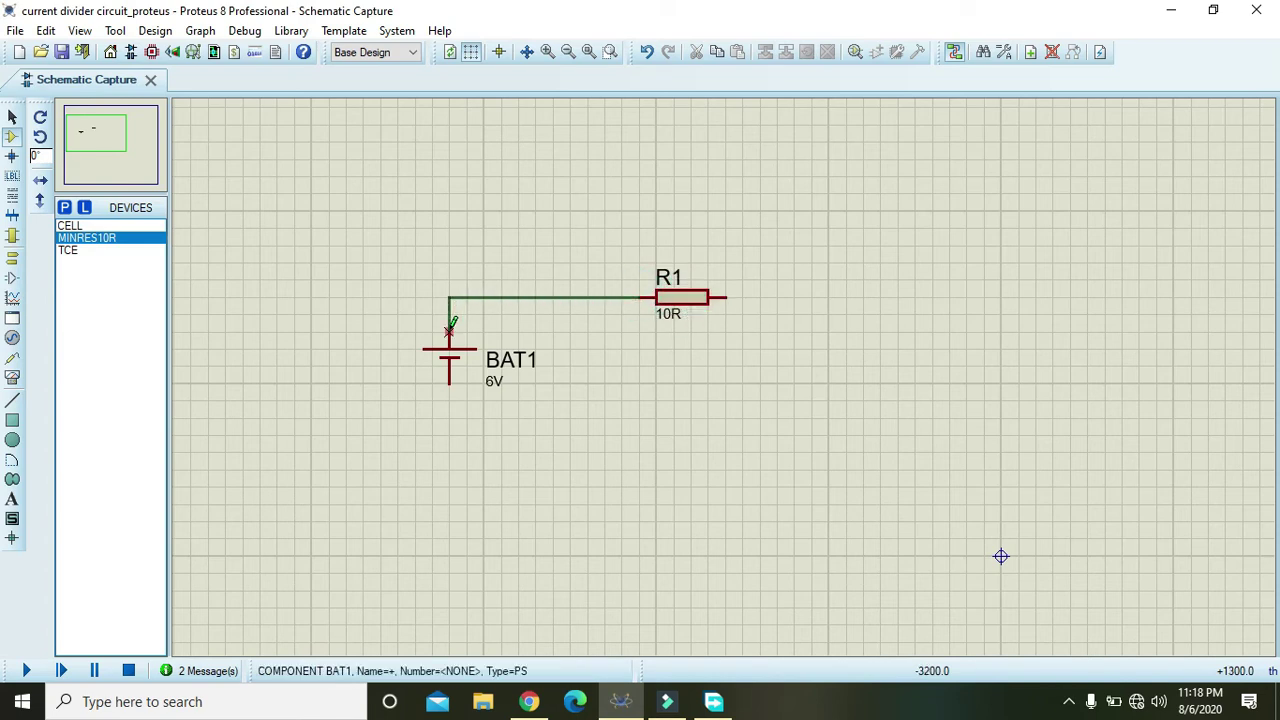
{"action": "left_click", "coordinate": [449, 326]}
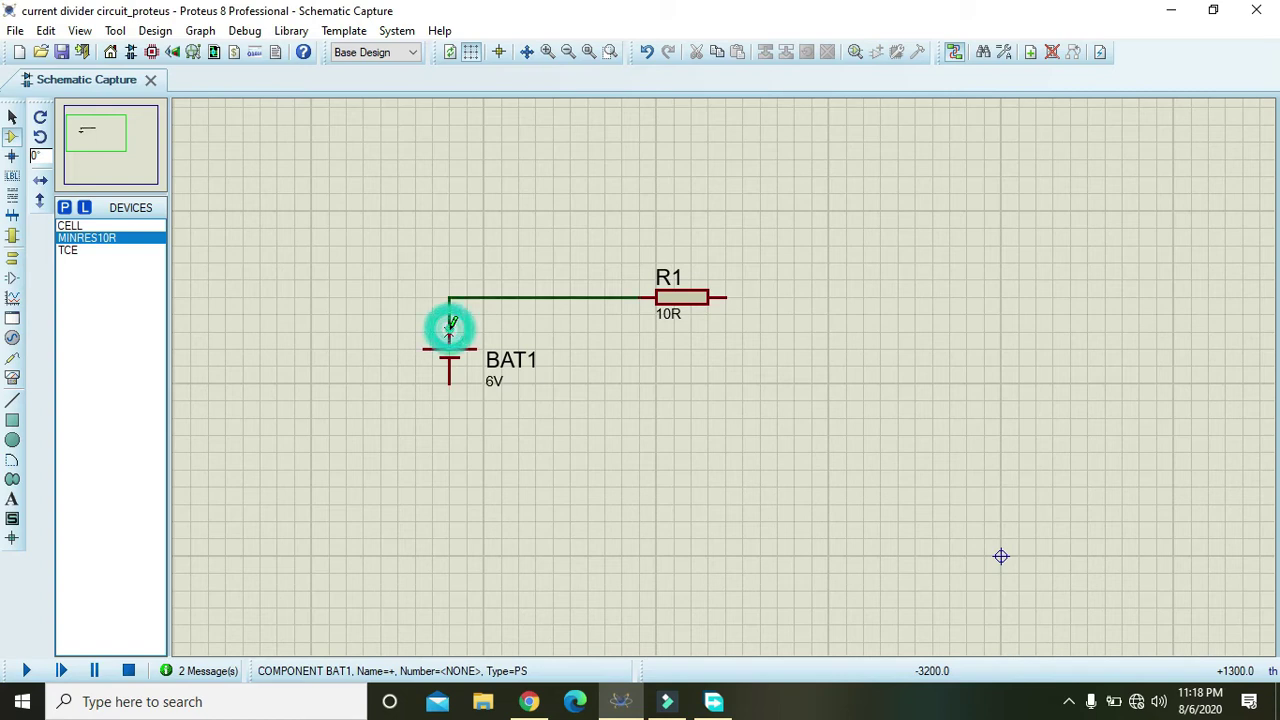
Step: Place a ground terminal below the battery and wire it to BAT1's lower terminal
{"action": "left_click", "coordinate": [14, 258]}
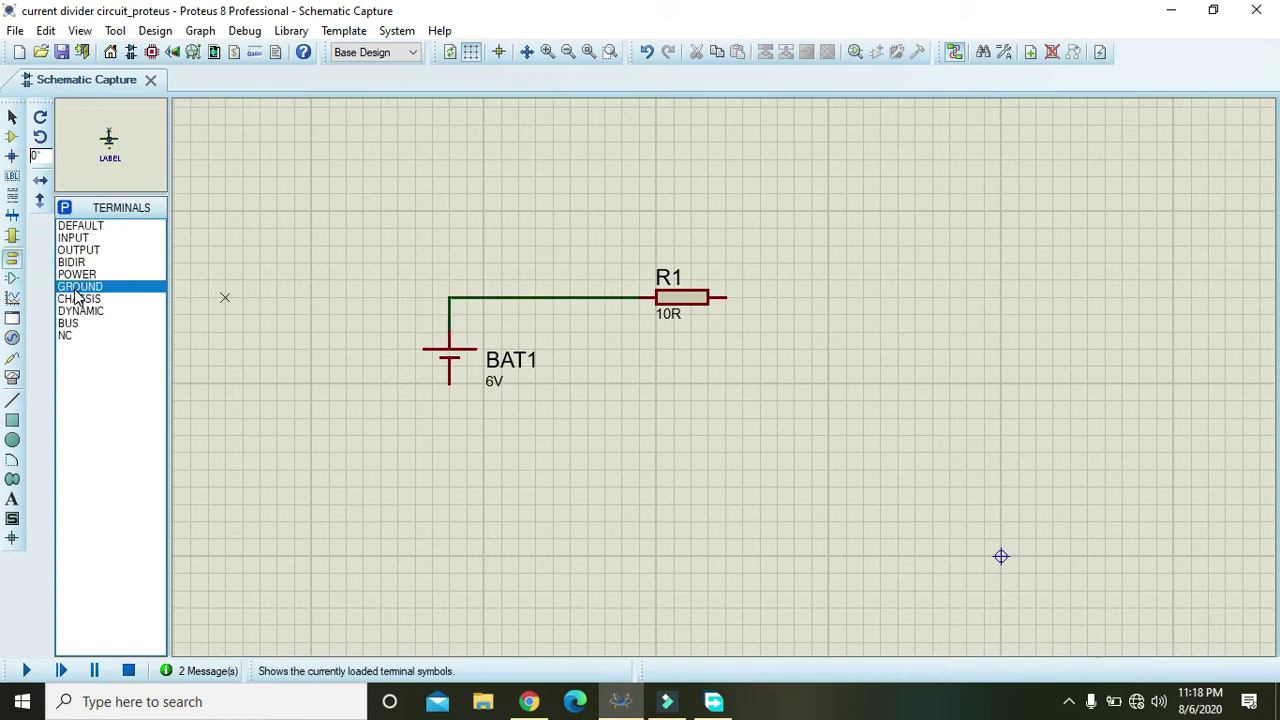
{"action": "left_click", "coordinate": [77, 287]}
{"action": "left_click", "coordinate": [624, 488]}
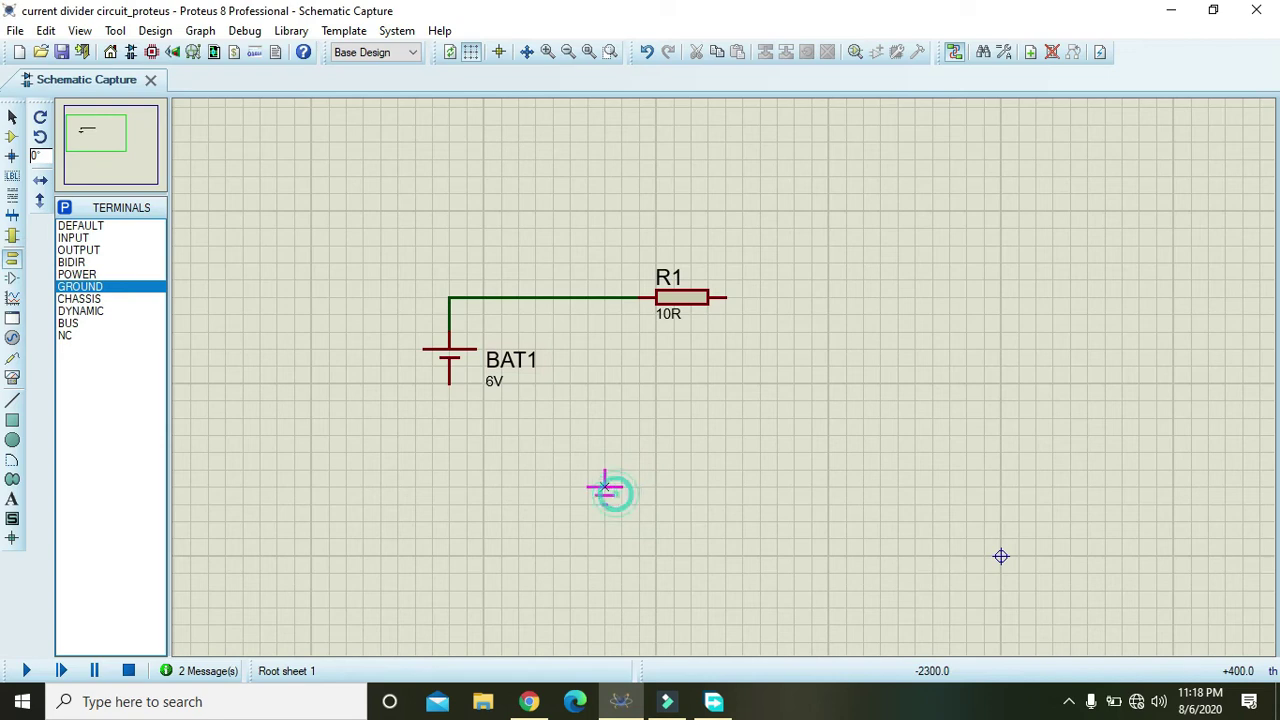
{"action": "left_click", "coordinate": [604, 469]}
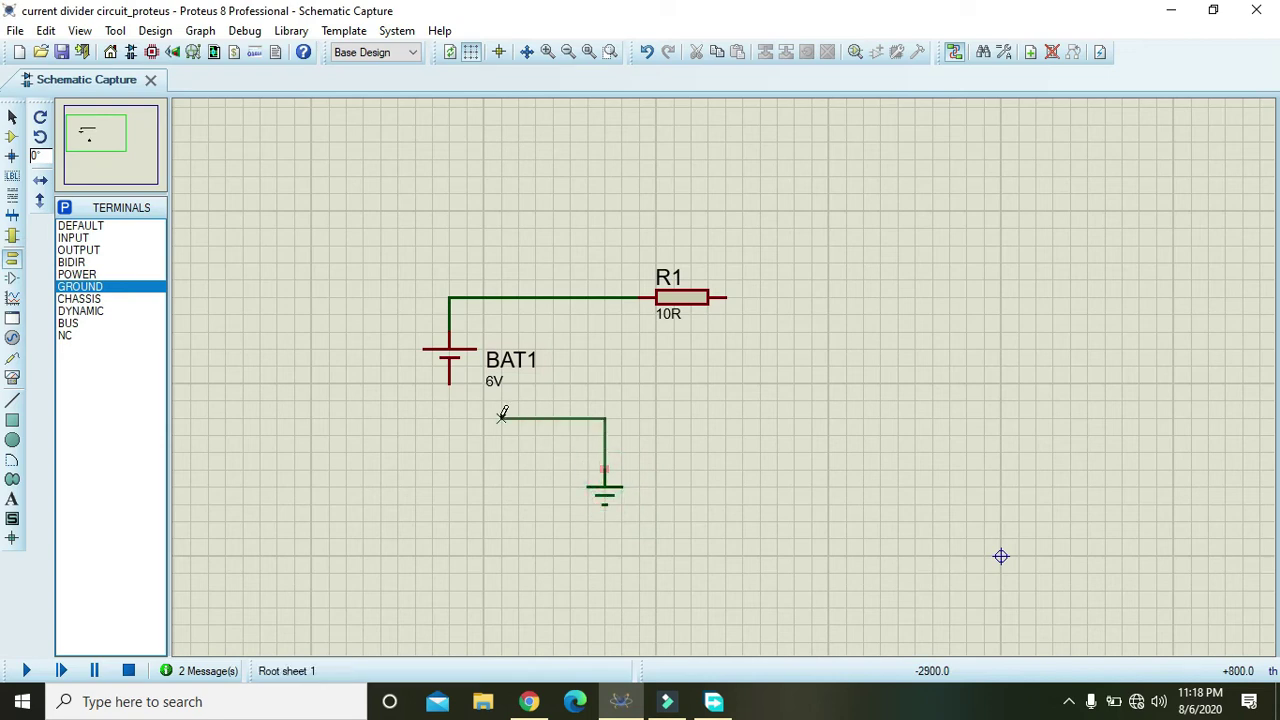
{"action": "left_click", "coordinate": [449, 434]}
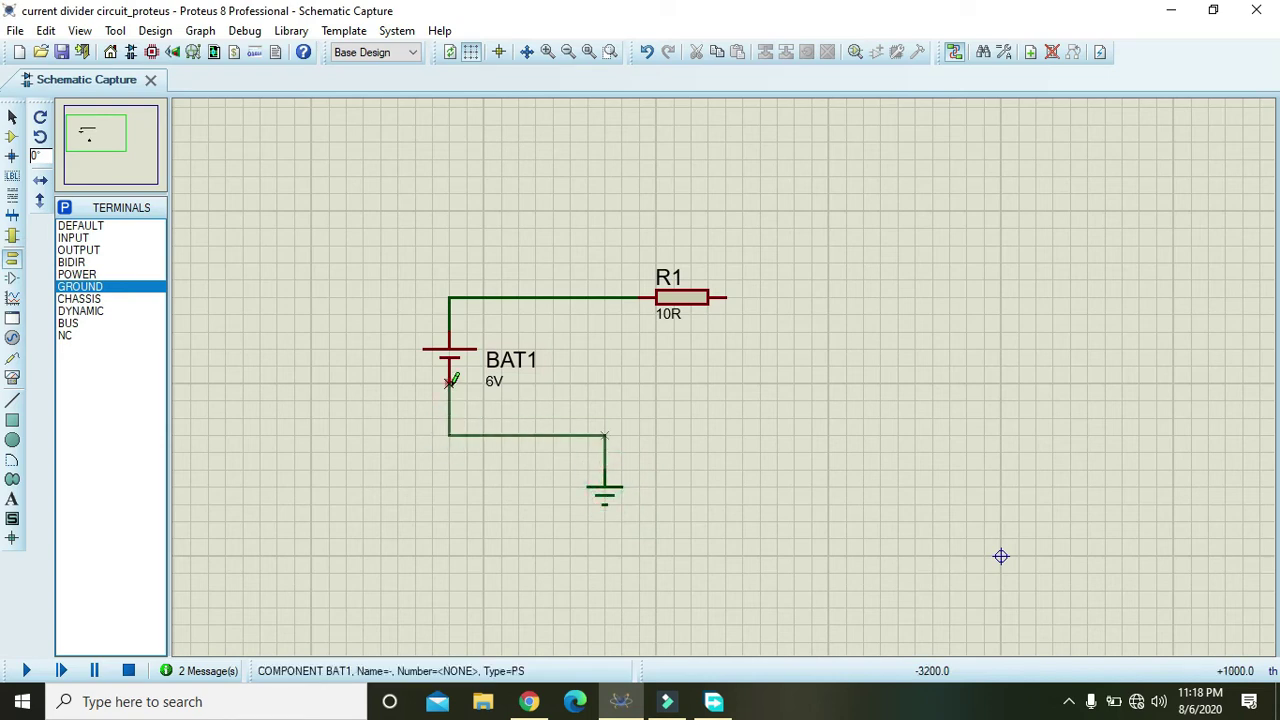
{"action": "left_click", "coordinate": [449, 382]}
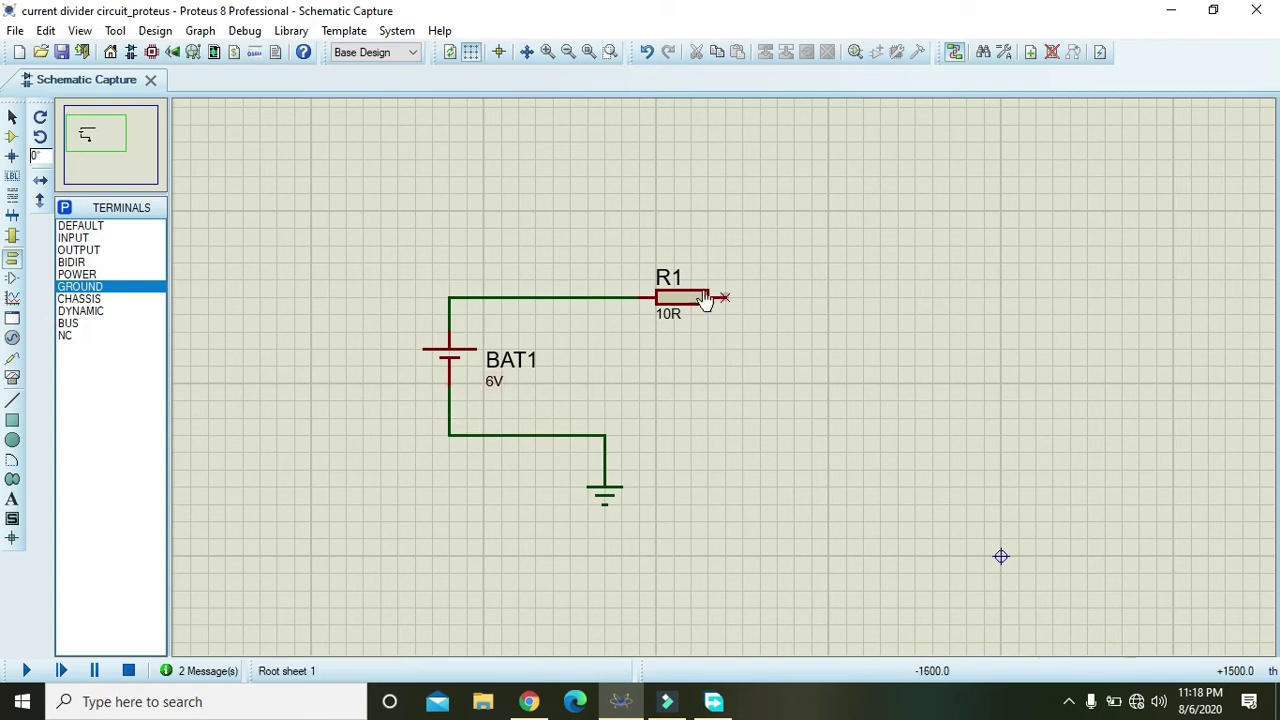
Step: Shift R1 left and place a second MINRES10R resistor, R2, to its right
{"action": "left_click_drag", "start_coordinate": [700, 294], "coordinate": [633, 308]}
{"action": "left_click", "coordinate": [771, 266]}
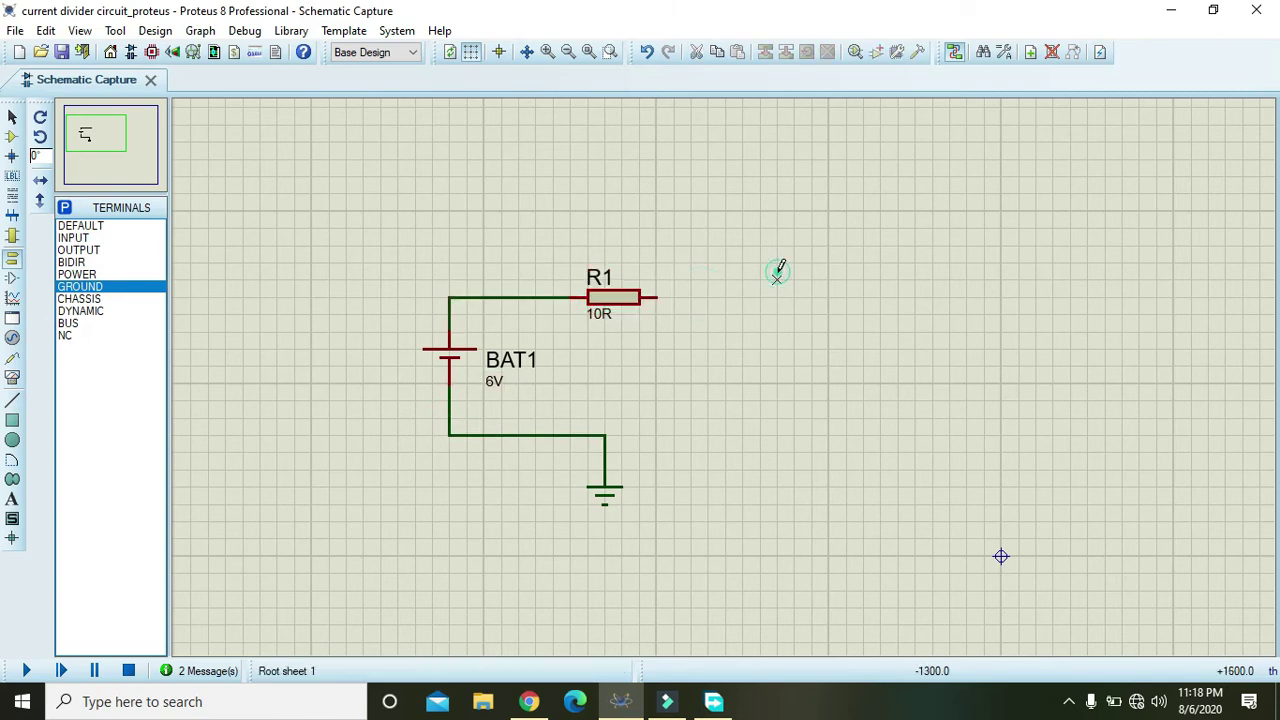
{"action": "left_click", "coordinate": [11, 136]}
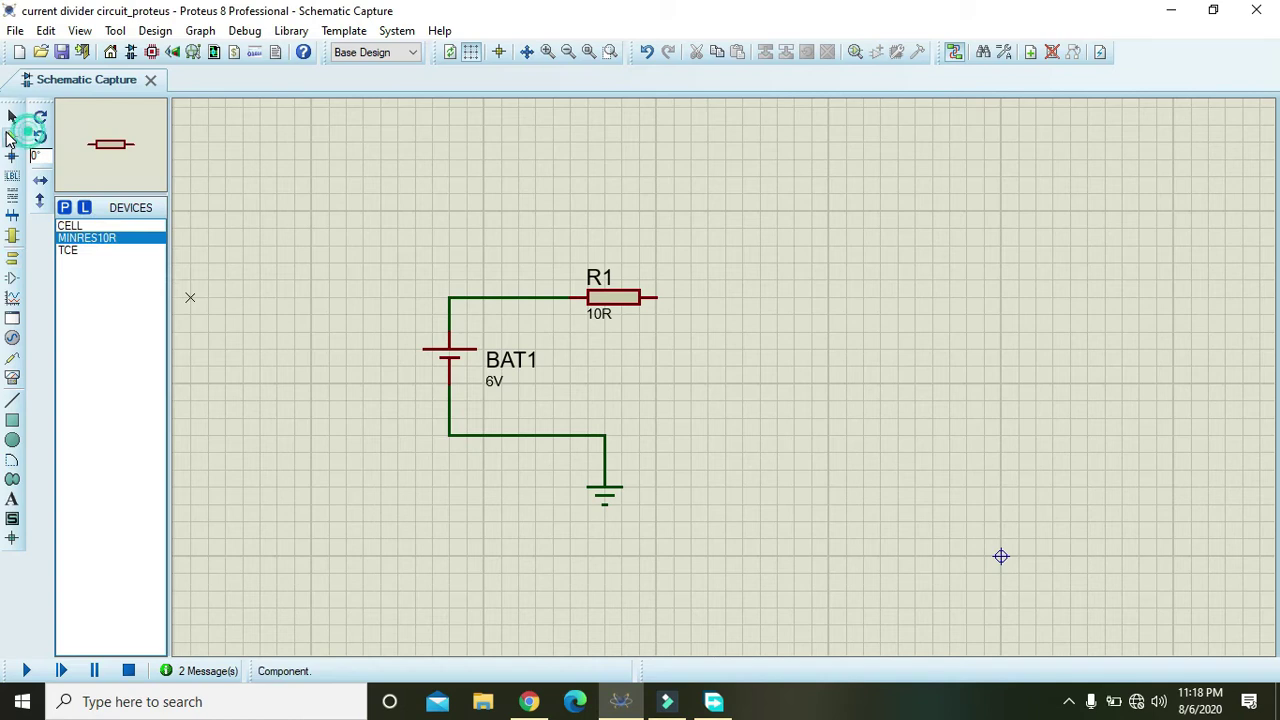
{"action": "left_click", "coordinate": [765, 283]}
{"action": "left_click", "coordinate": [786, 297]}
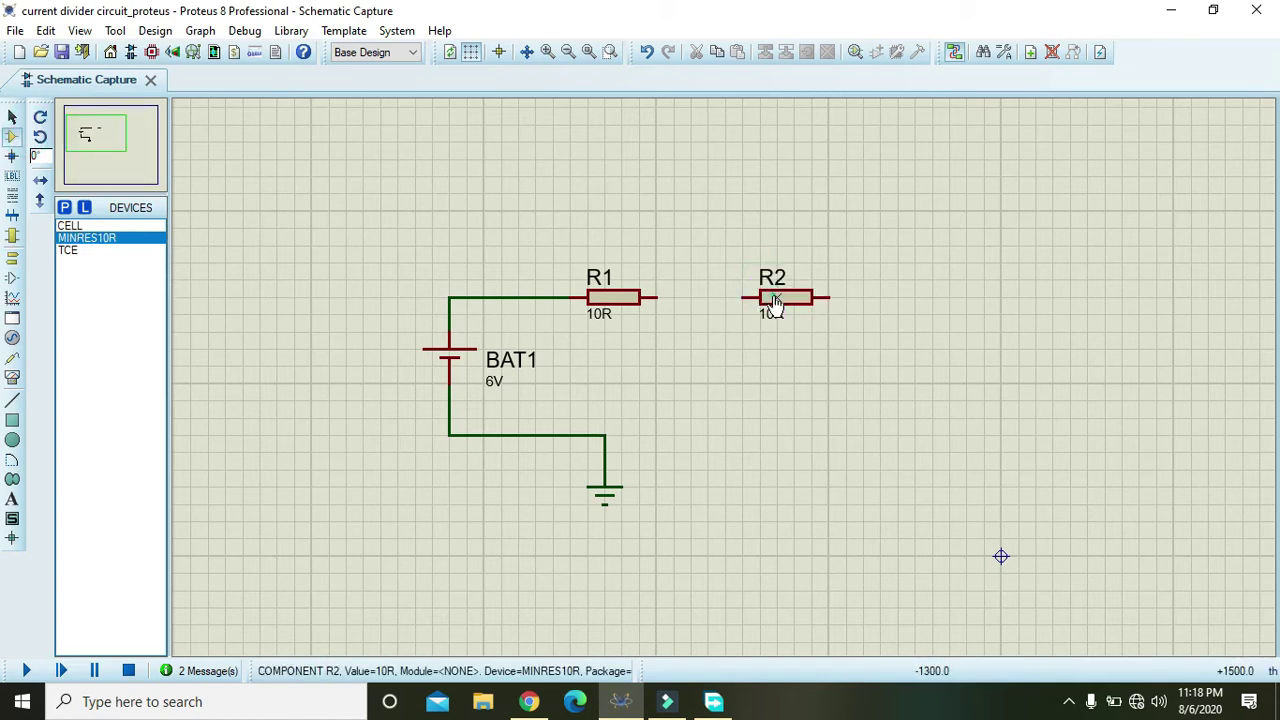
Step: Wire R2's left end to R1 and its right end down onto the ground wire
{"action": "left_click", "coordinate": [740, 297]}
{"action": "left_click", "coordinate": [660, 297]}
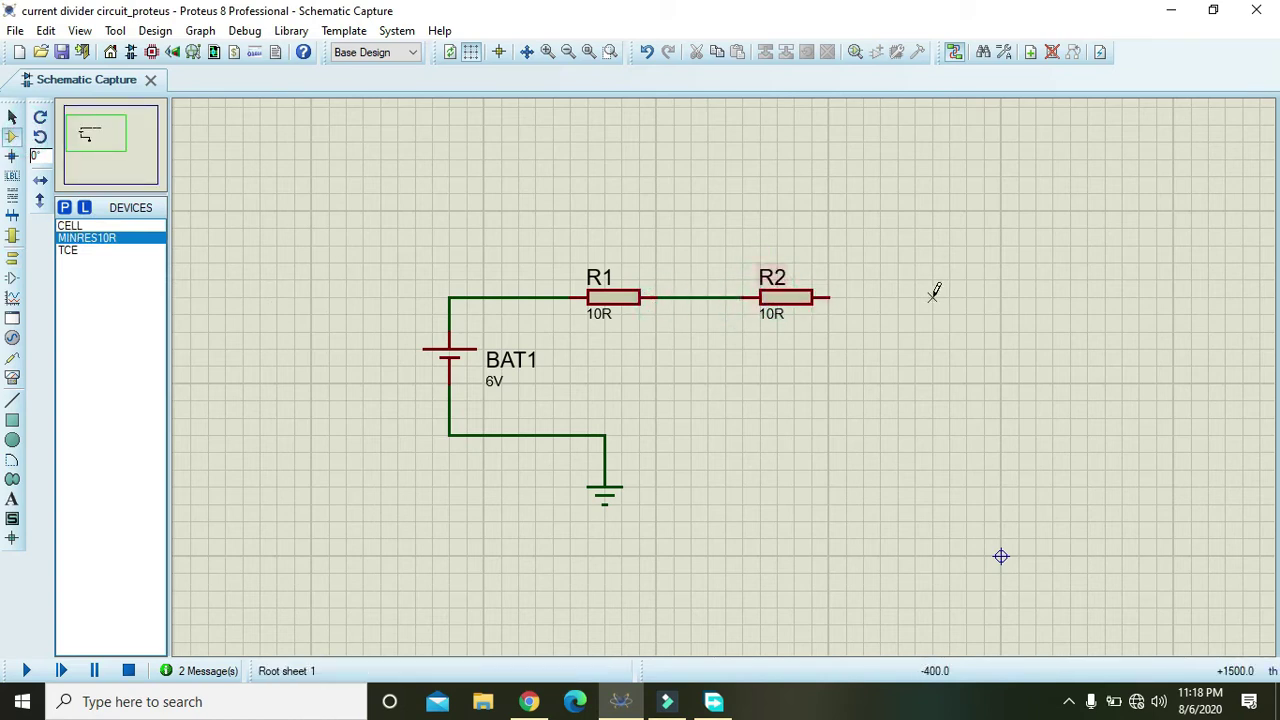
{"action": "left_click", "coordinate": [829, 297]}
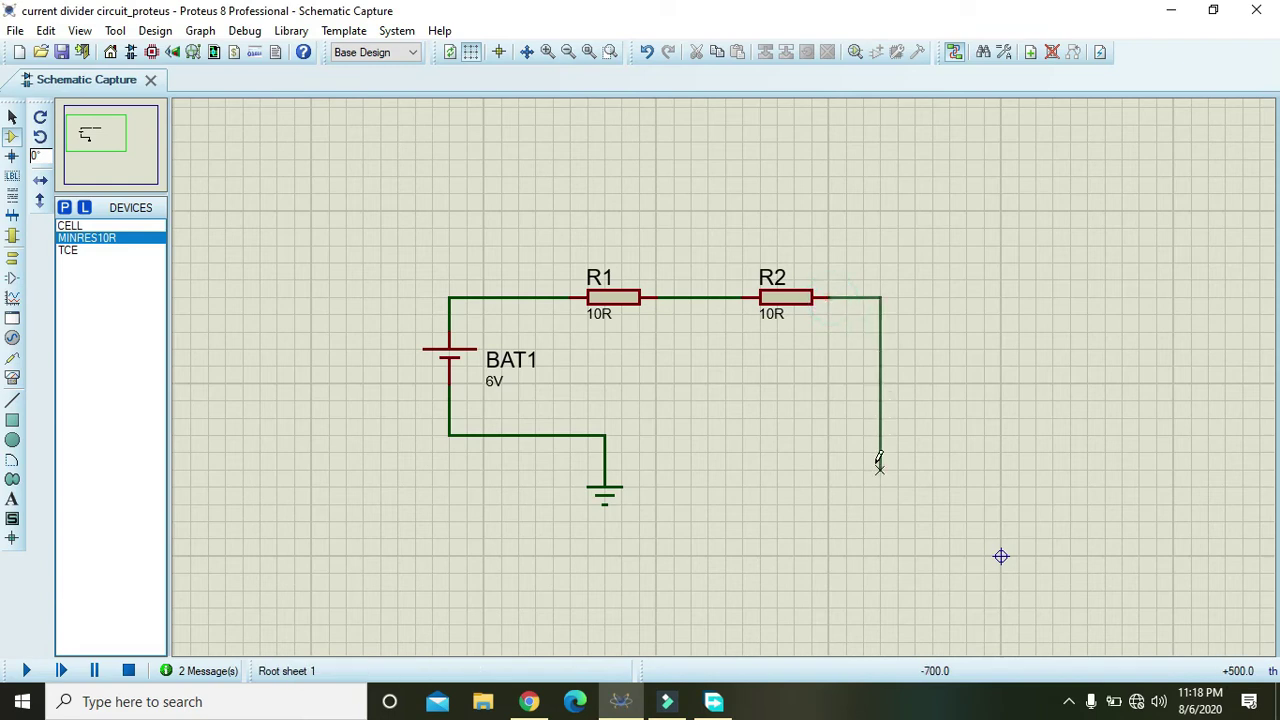
{"action": "left_click", "coordinate": [880, 435]}
{"action": "left_click", "coordinate": [606, 435]}
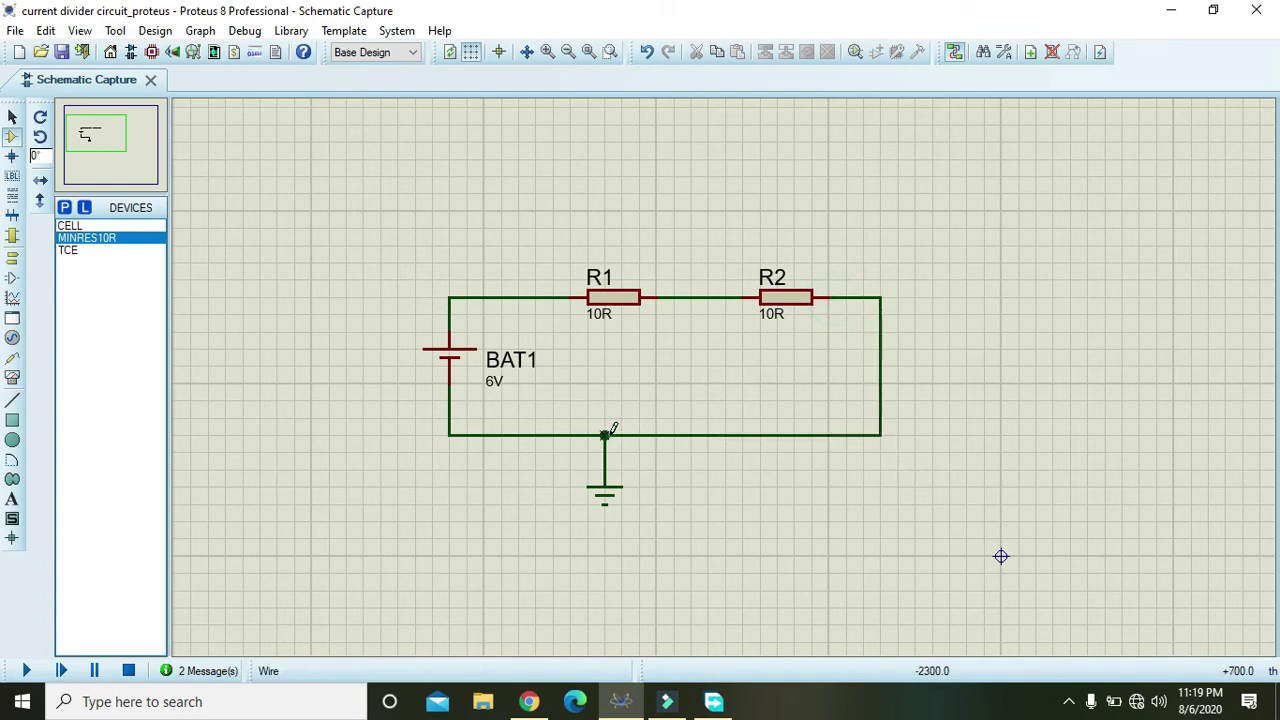
Step: Edit R2's resistance from 10R to 5R, then drag the ground symbol to the right
{"action": "double_click", "coordinate": [796, 293]}
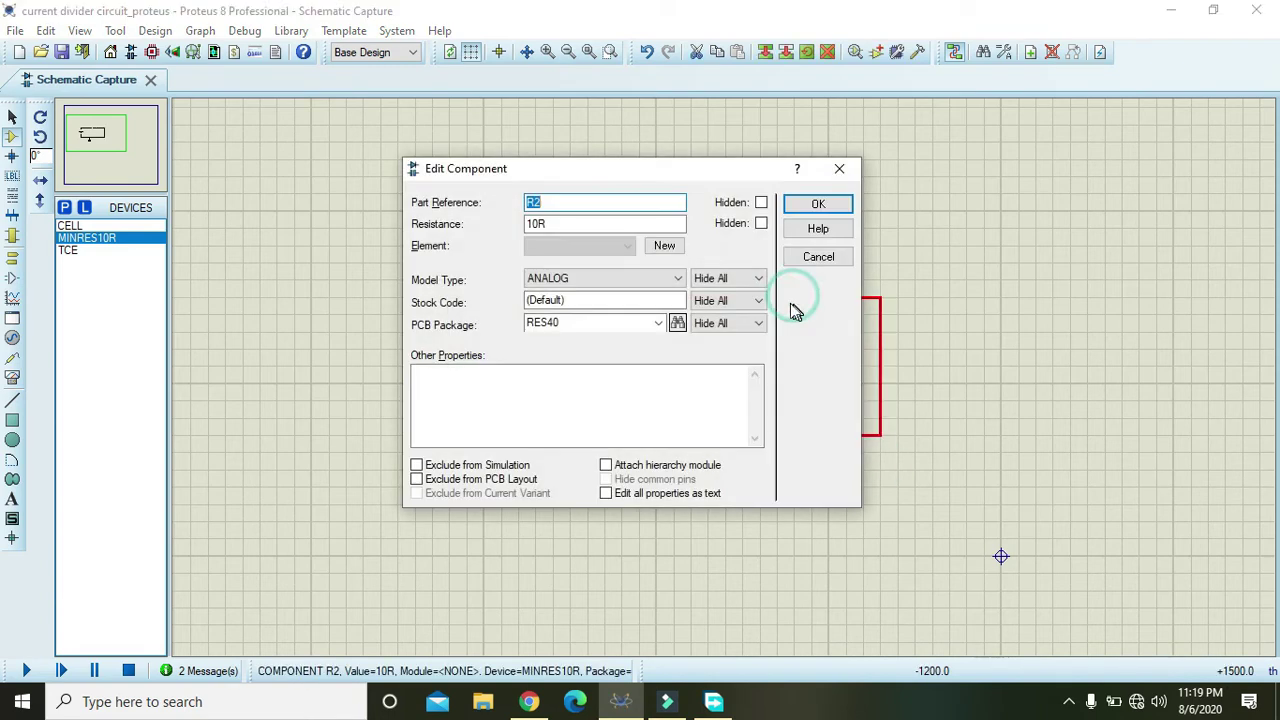
{"action": "left_click", "coordinate": [537, 224]}
{"action": "left_click_drag", "start_coordinate": [537, 224], "coordinate": [523, 226]}
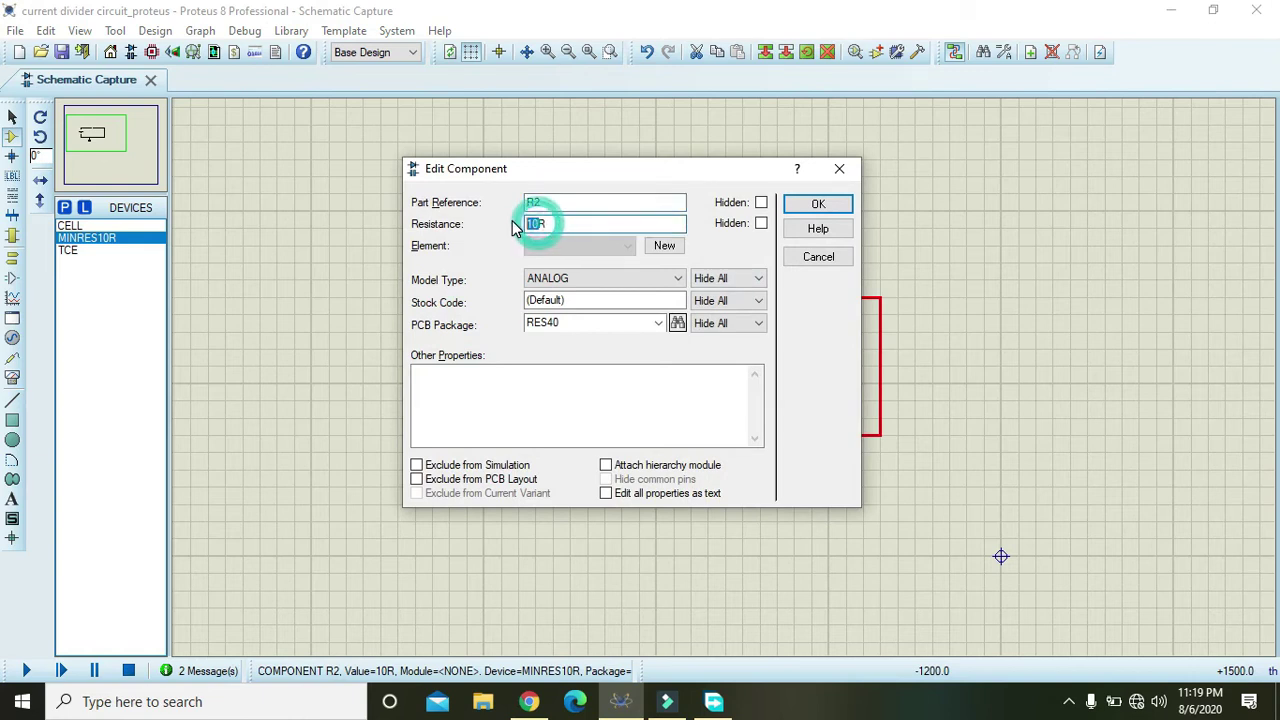
{"action": "type", "text": "5R"}
{"action": "left_click", "coordinate": [815, 205]}
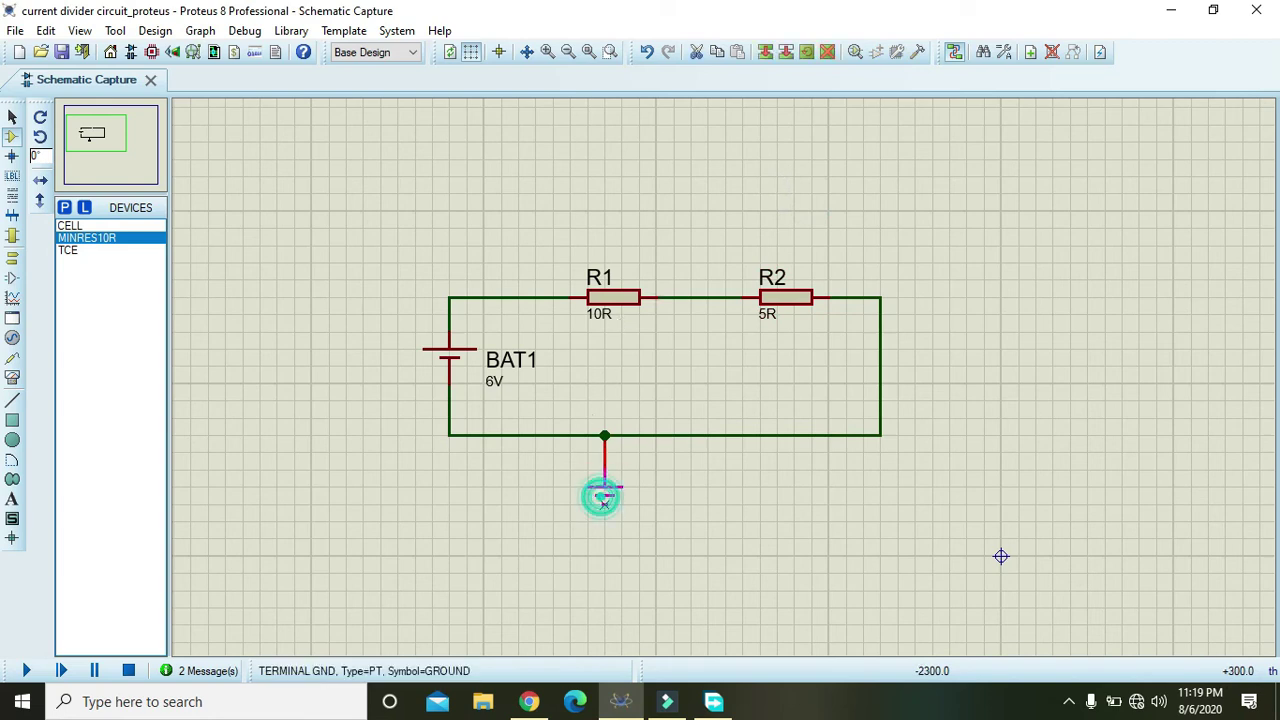
{"action": "left_click_drag", "start_coordinate": [603, 492], "coordinate": [674, 521]}
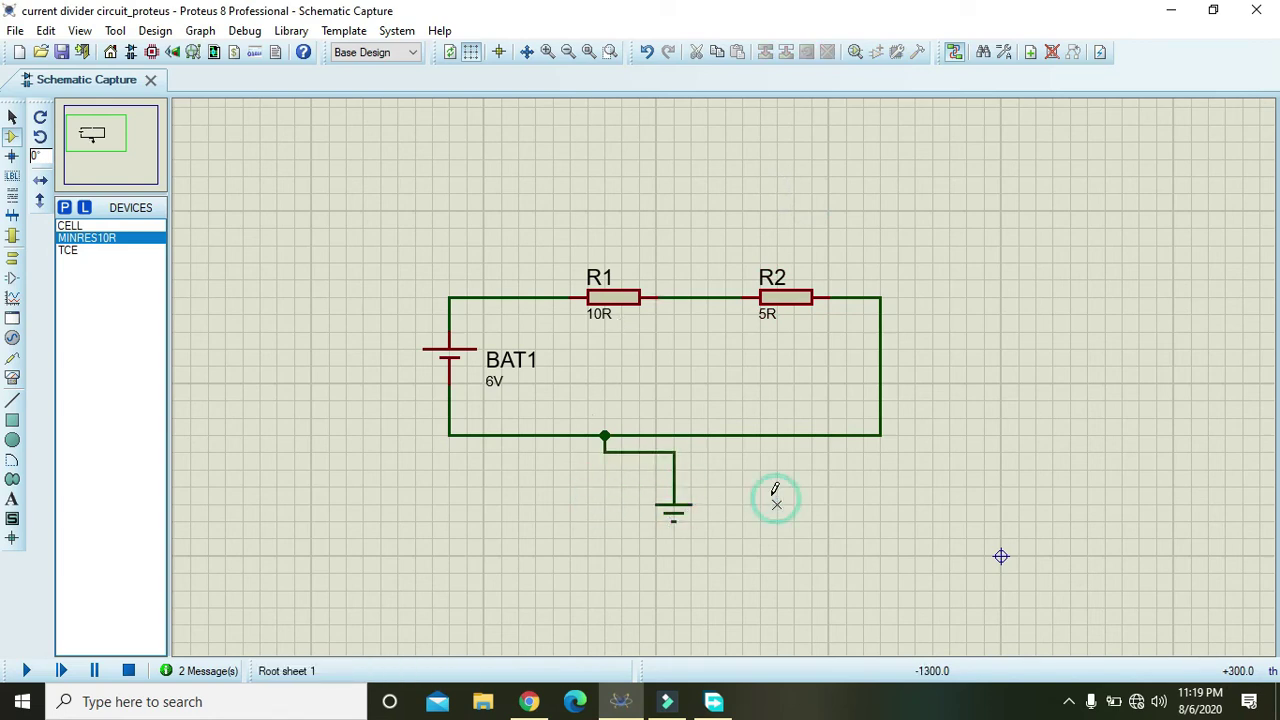
Step: Add voltage probes at BAT1(+), between R1 and R2, and after R2
{"action": "left_click", "coordinate": [12, 358]}
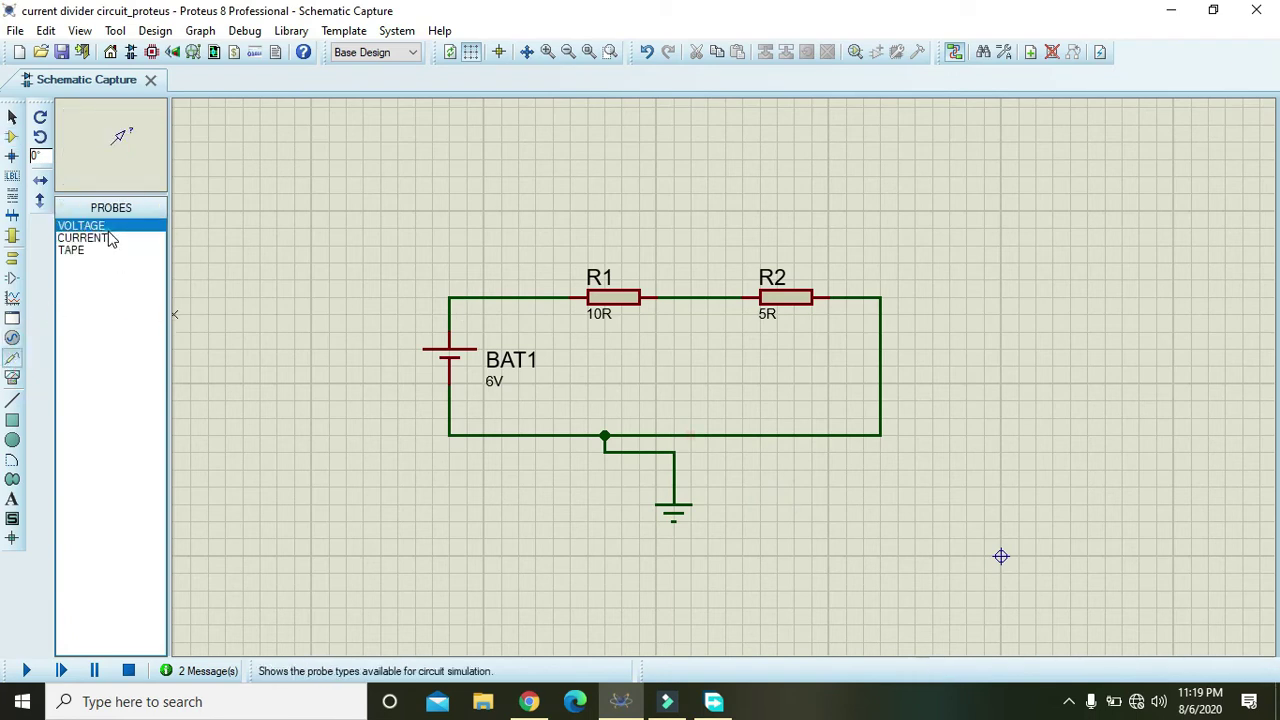
{"action": "left_click", "coordinate": [512, 258]}
{"action": "left_click", "coordinate": [465, 291]}
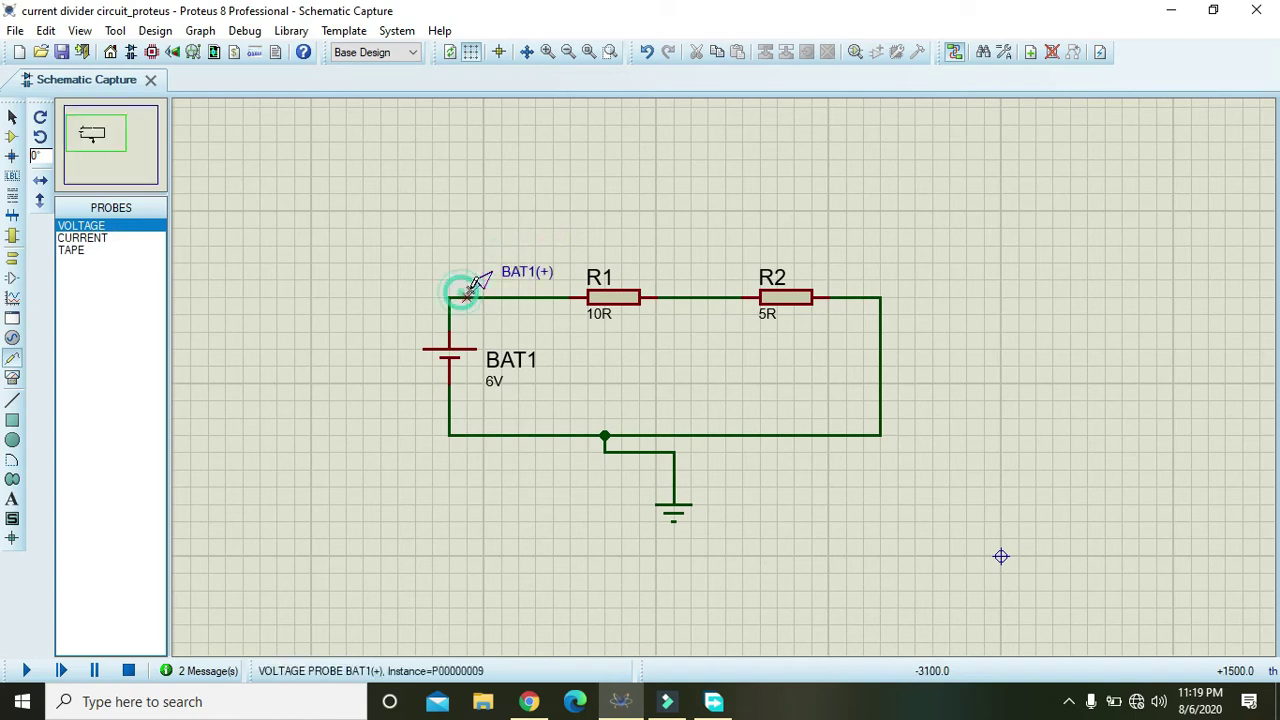
{"action": "left_click", "coordinate": [695, 278]}
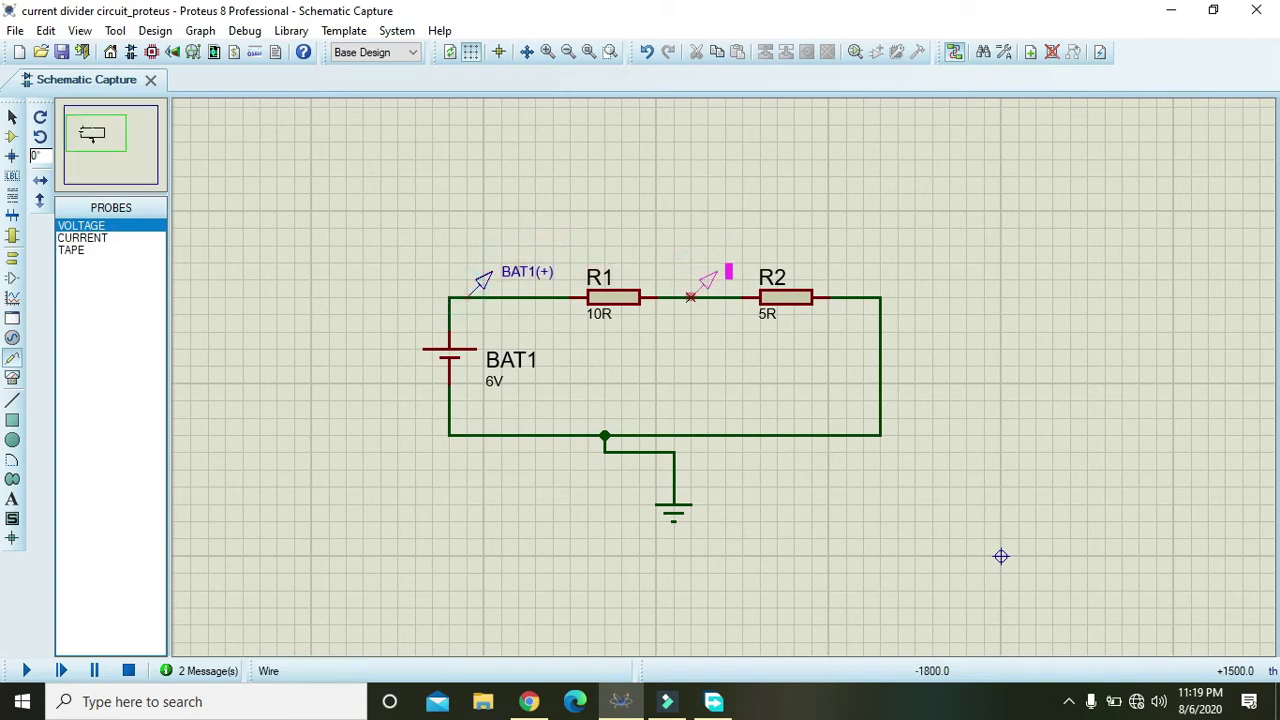
{"action": "left_click", "coordinate": [694, 292]}
{"action": "left_click", "coordinate": [914, 347]}
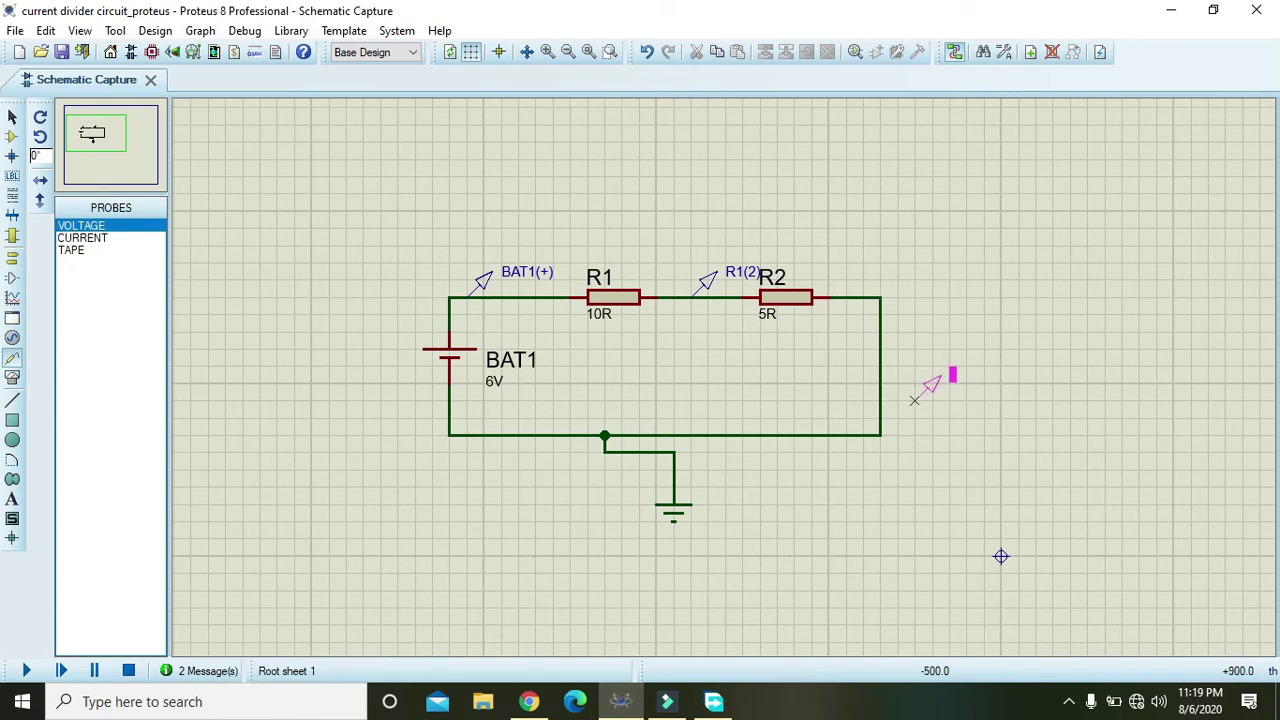
{"action": "left_click", "coordinate": [882, 397]}
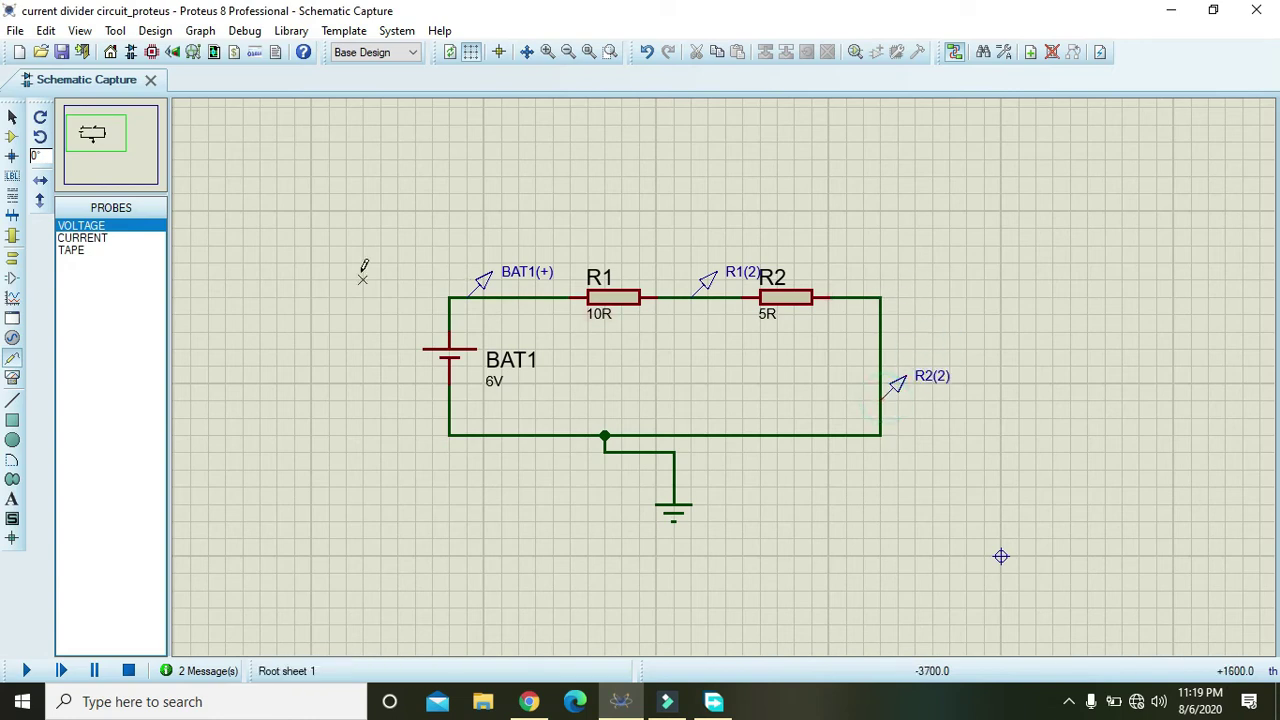
Step: Add current probes at R2's right end and on the battery's return wire
{"action": "left_click", "coordinate": [100, 238]}
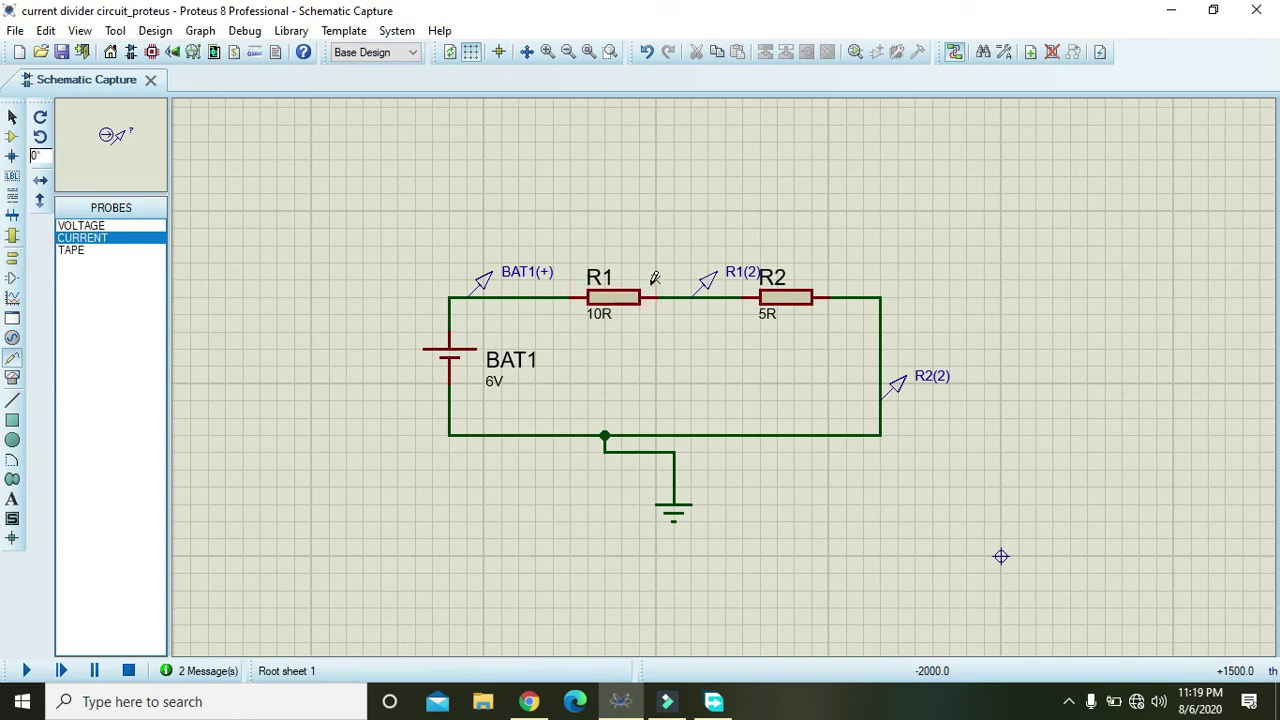
{"action": "left_click", "coordinate": [882, 296]}
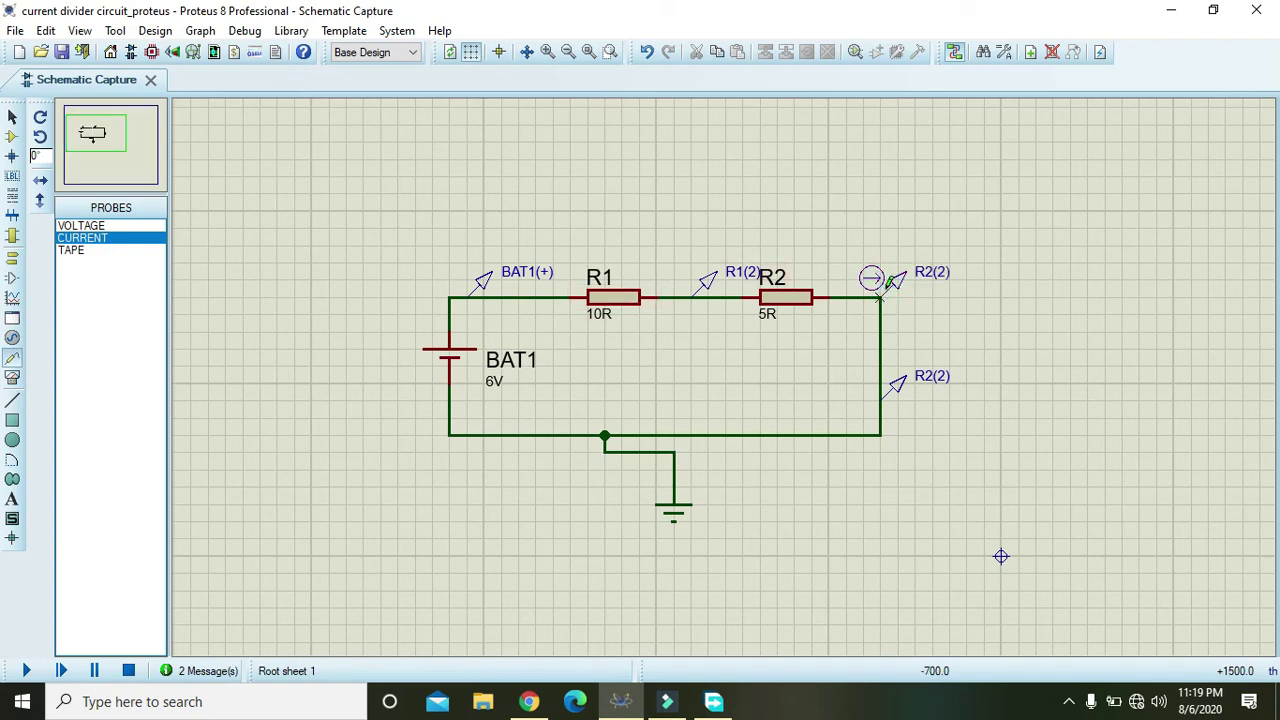
{"action": "left_click", "coordinate": [500, 435]}
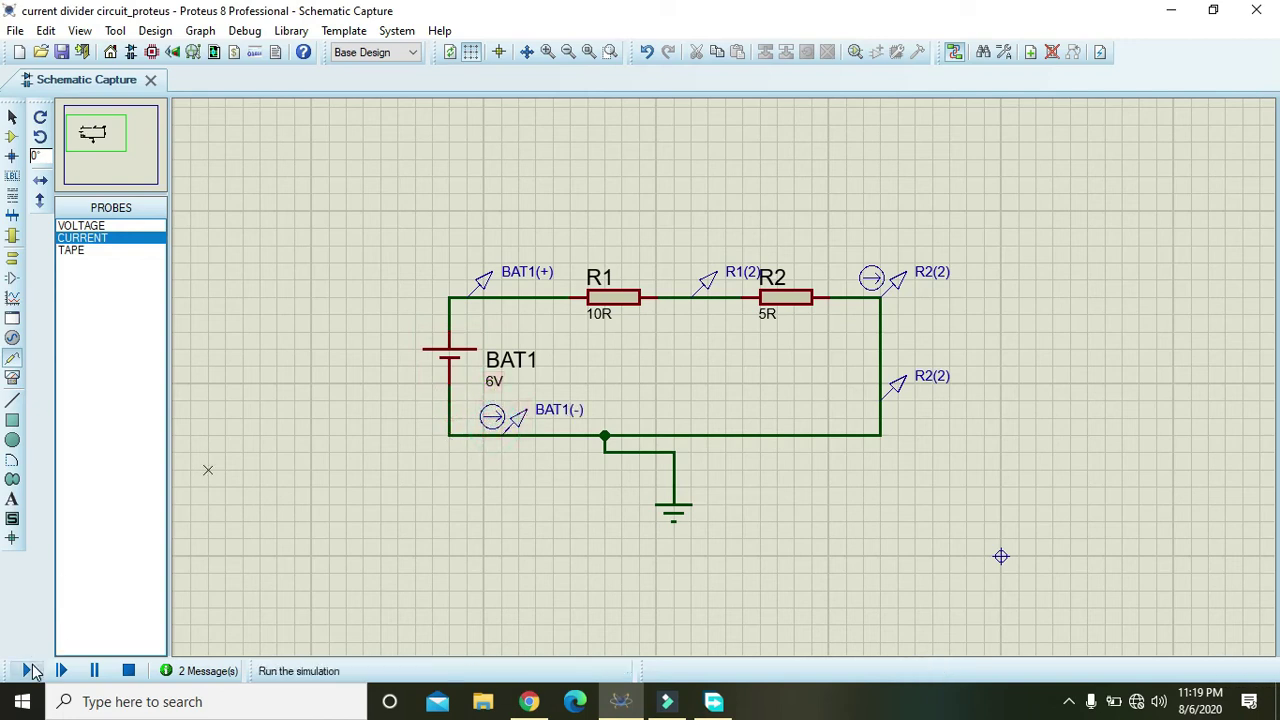
Step: Run the simulation so probes read V=6, V=2, V=0, I=0.4 and I=-0.4
{"action": "left_click", "coordinate": [31, 671]}
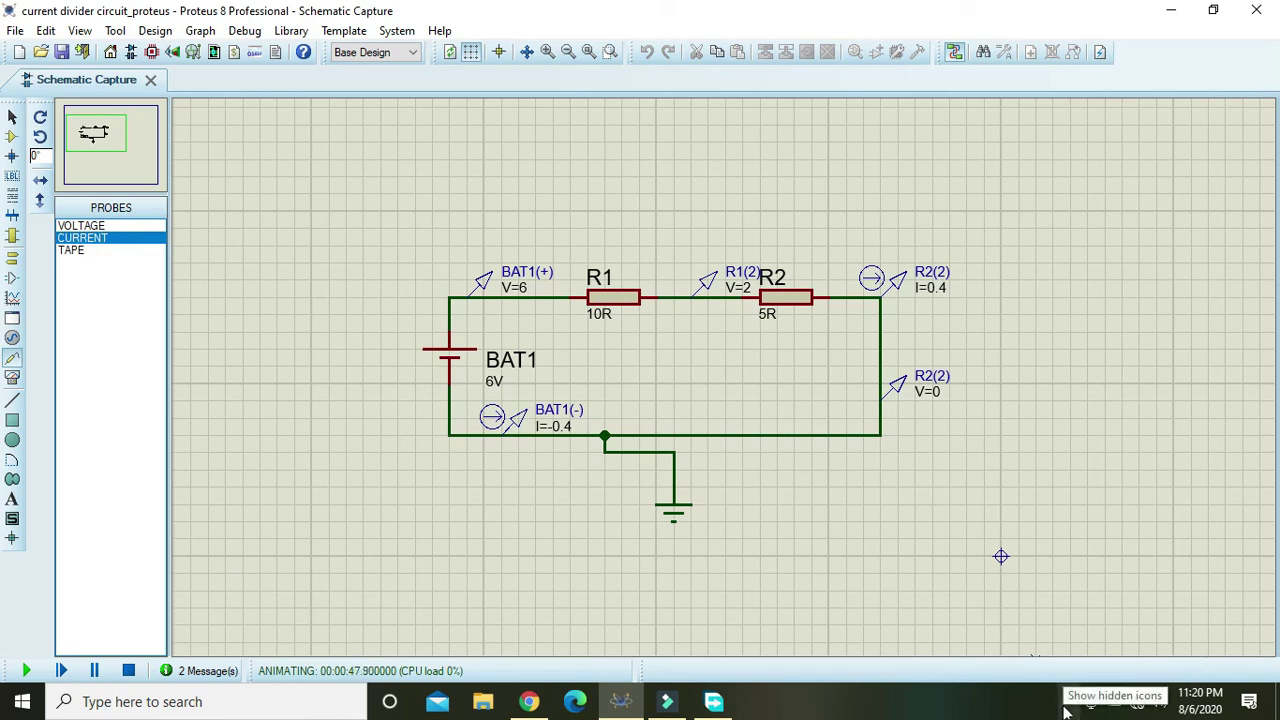
{"action": "left_click", "coordinate": [1068, 701]}
{"action": "right_click", "coordinate": [1069, 666]}
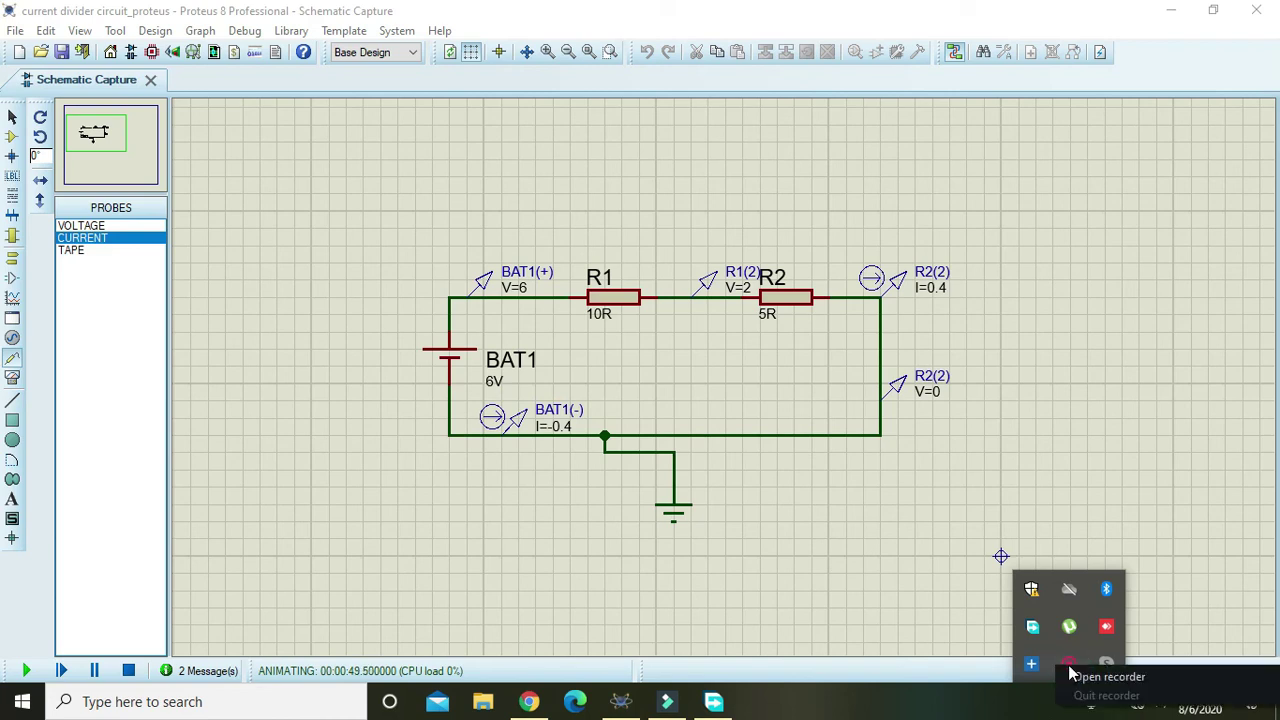